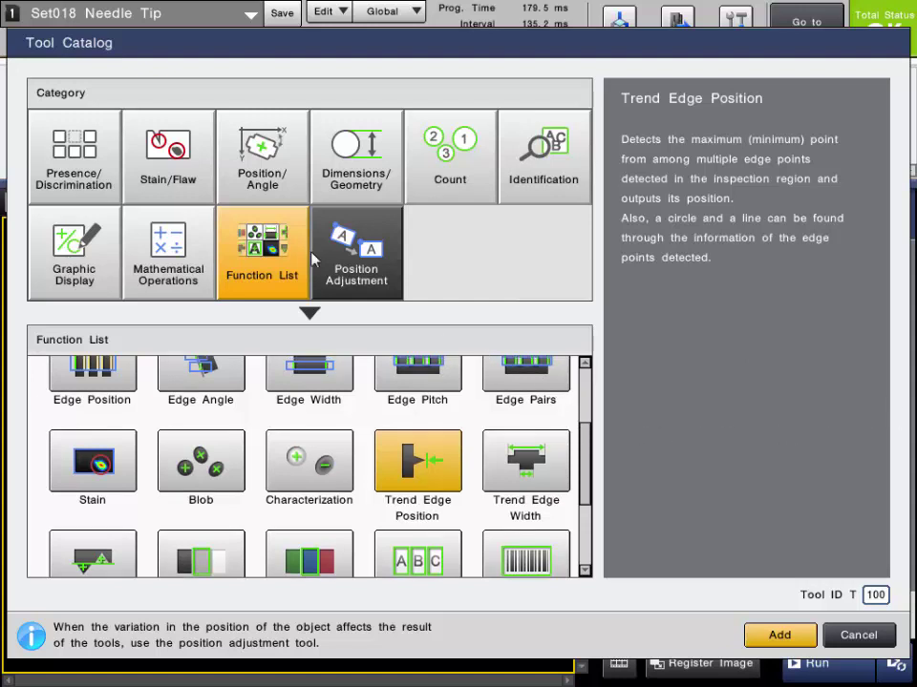
Step: Examine the Line, Circle and Tip tools in the Position/Angle category of the tool catalog
{"action": "left_click", "coordinate": [274, 187]}
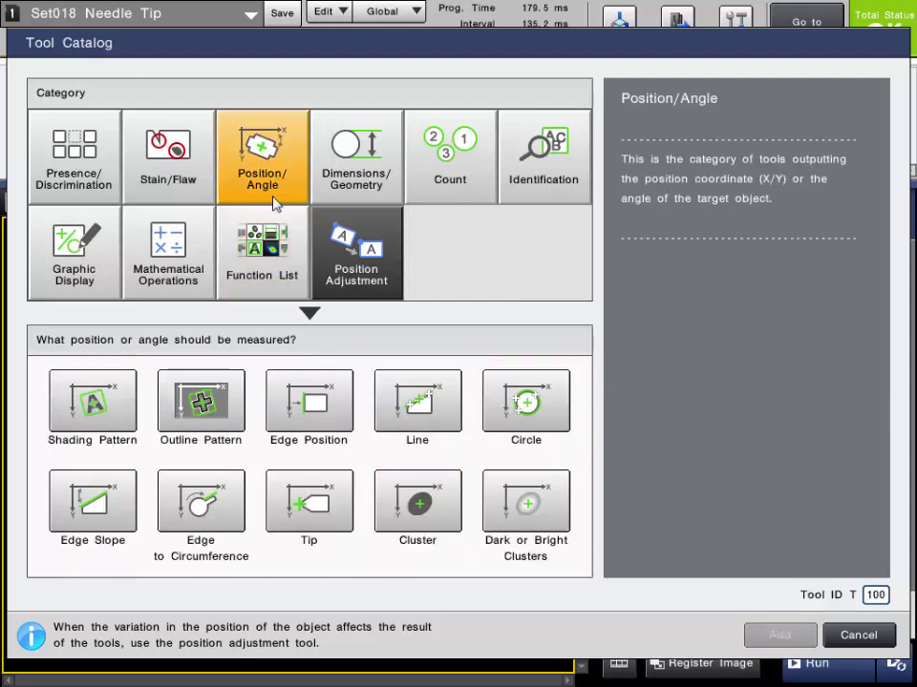
{"action": "left_click", "coordinate": [411, 399]}
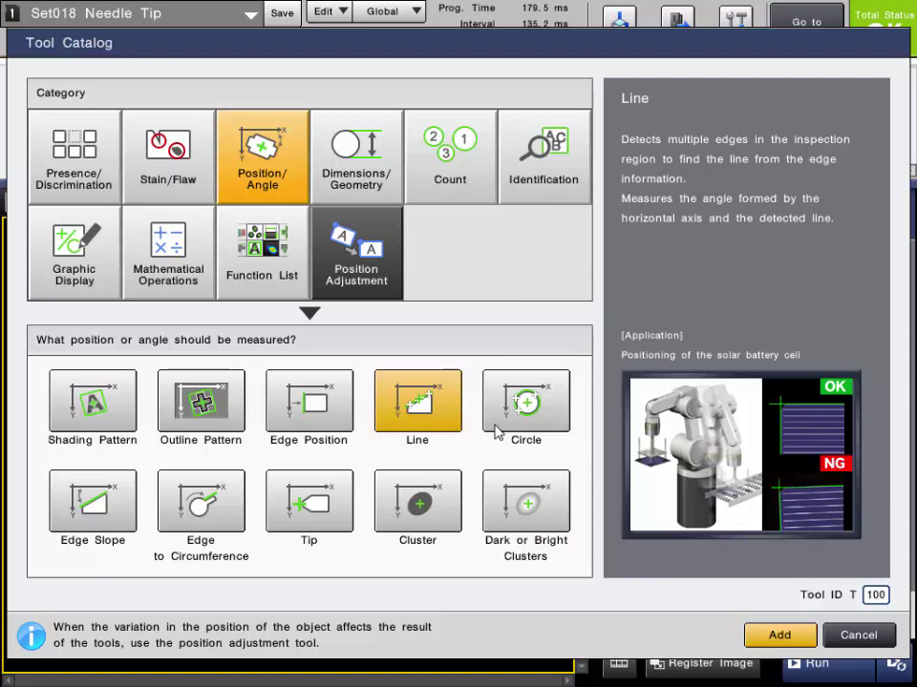
{"action": "left_click", "coordinate": [545, 412]}
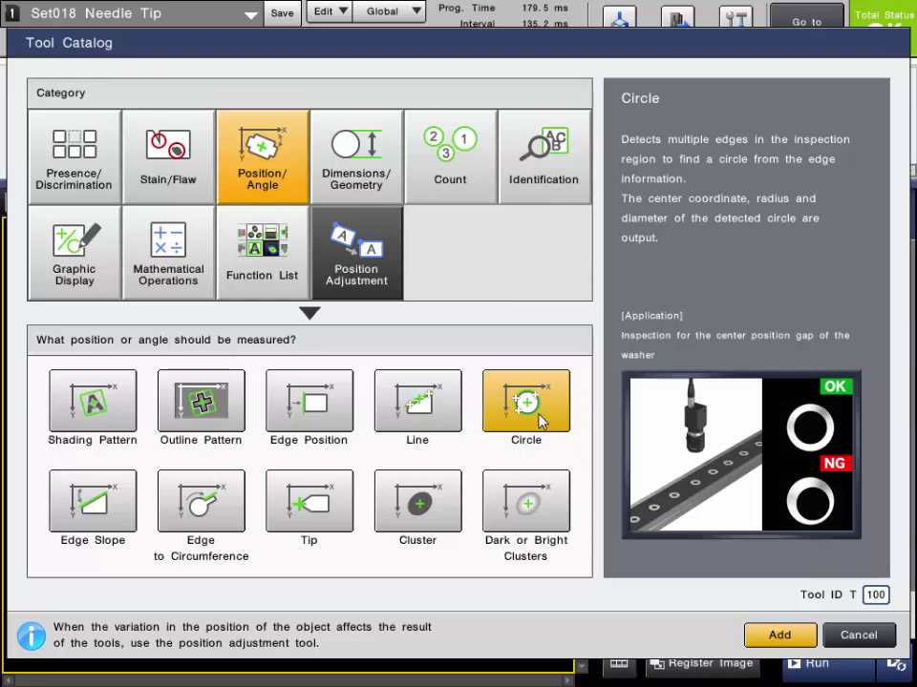
{"action": "left_click", "coordinate": [344, 526]}
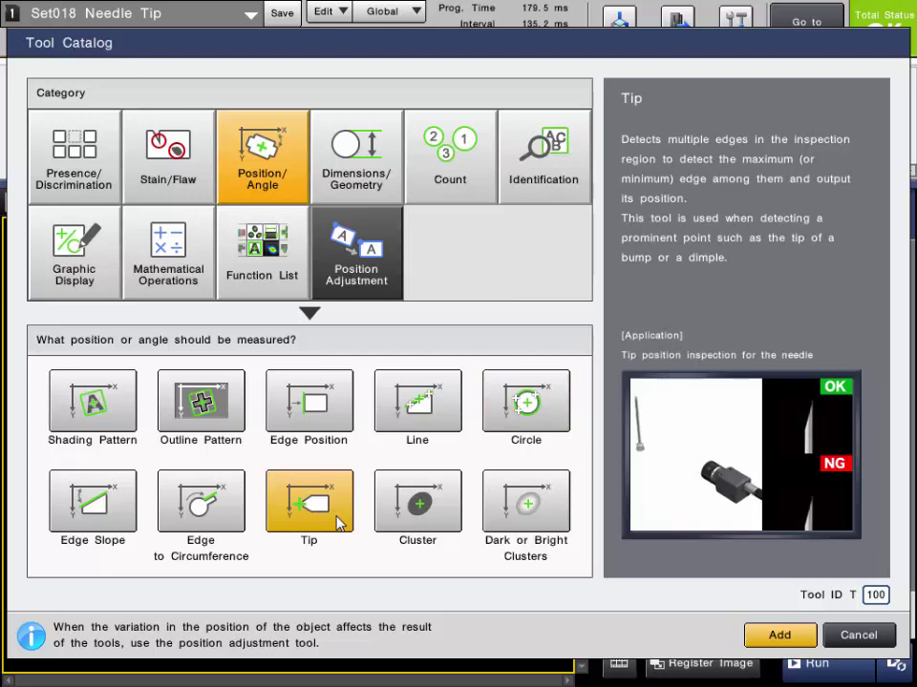
{"action": "left_click", "coordinate": [417, 387]}
{"action": "left_click", "coordinate": [528, 419]}
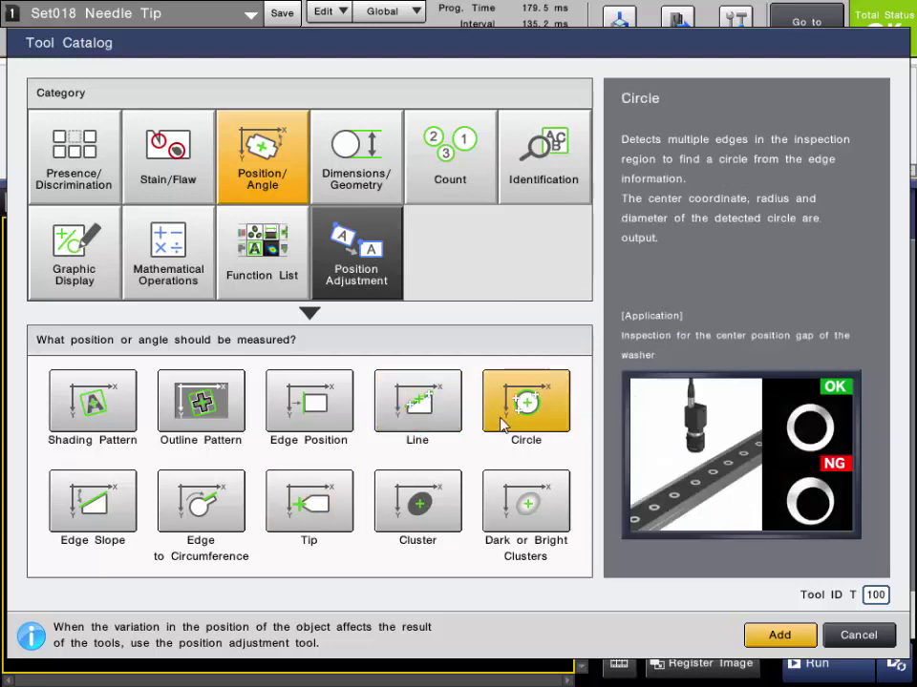
{"action": "left_click", "coordinate": [347, 503]}
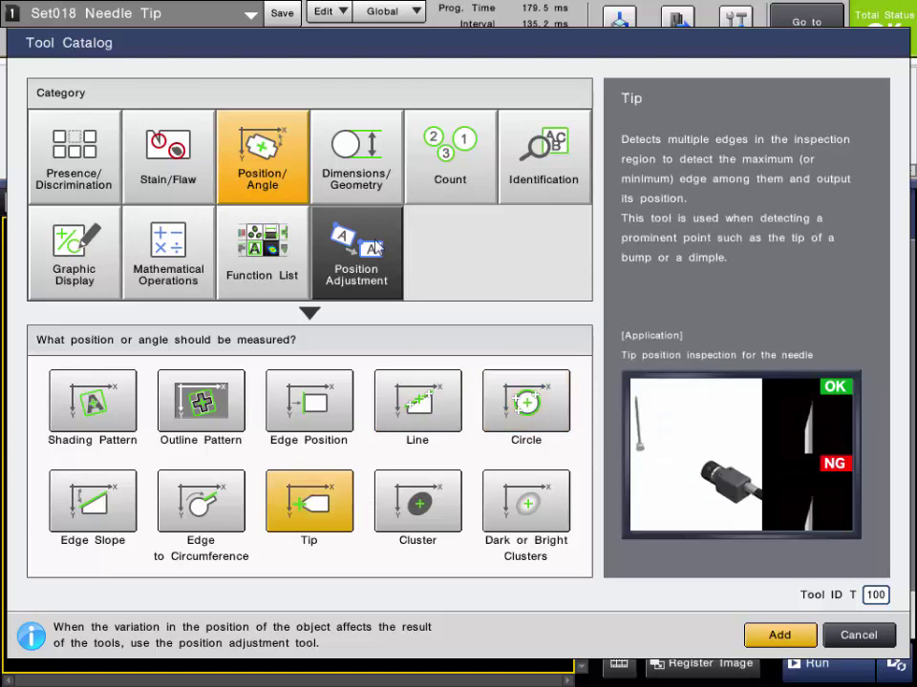
Step: Examine the Dimensions/Geometry tools, including Tip Position, Circle along with Profile, Line along with Profile, and the width and distance measurements
{"action": "left_click", "coordinate": [365, 179]}
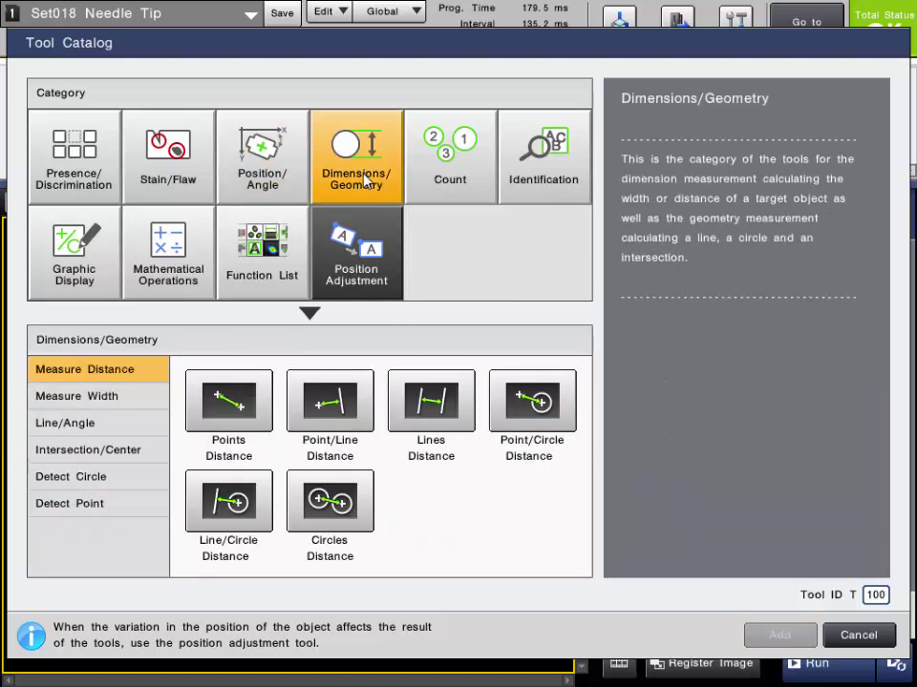
{"action": "left_click", "coordinate": [115, 513]}
{"action": "left_click", "coordinate": [528, 420]}
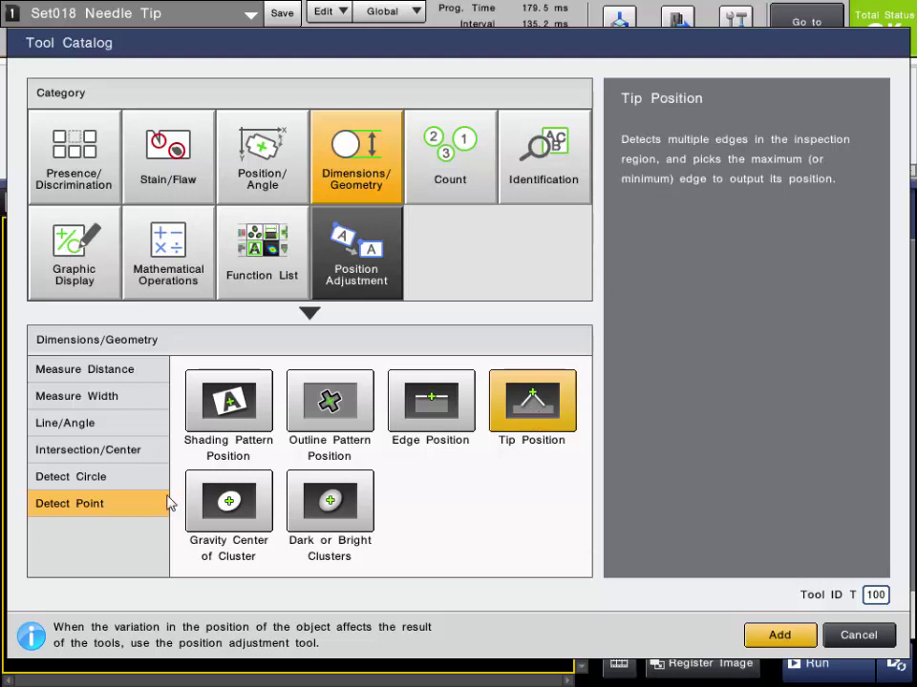
{"action": "left_click", "coordinate": [127, 483]}
{"action": "left_click", "coordinate": [229, 406]}
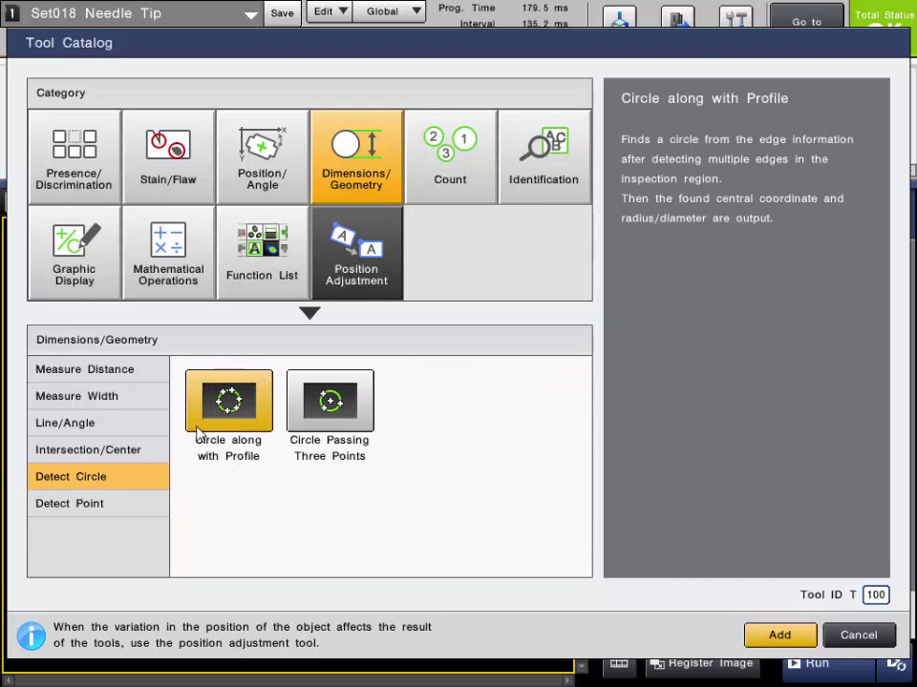
{"action": "left_click", "coordinate": [111, 430]}
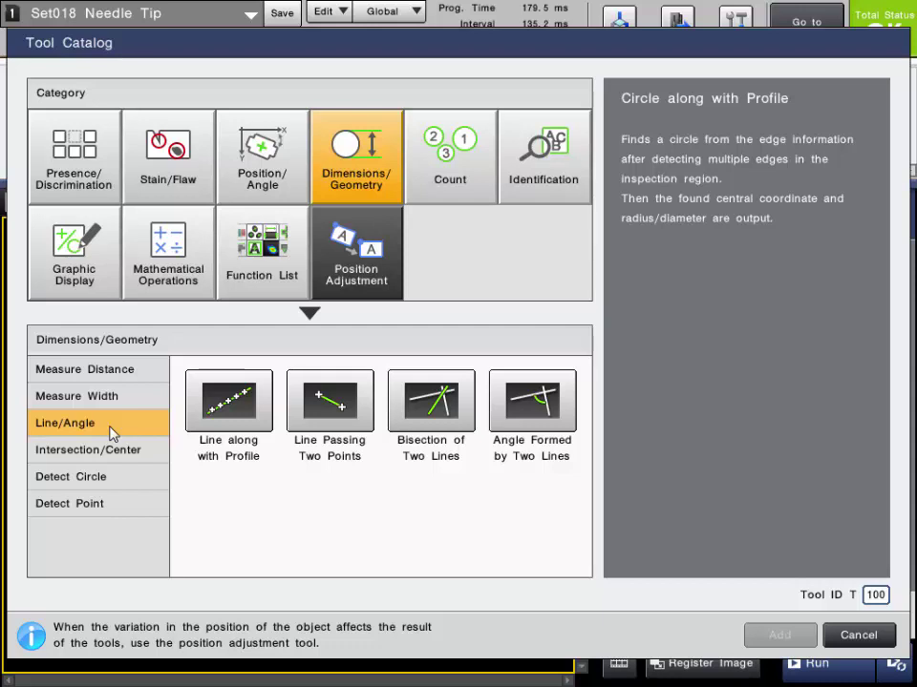
{"action": "left_click", "coordinate": [196, 406]}
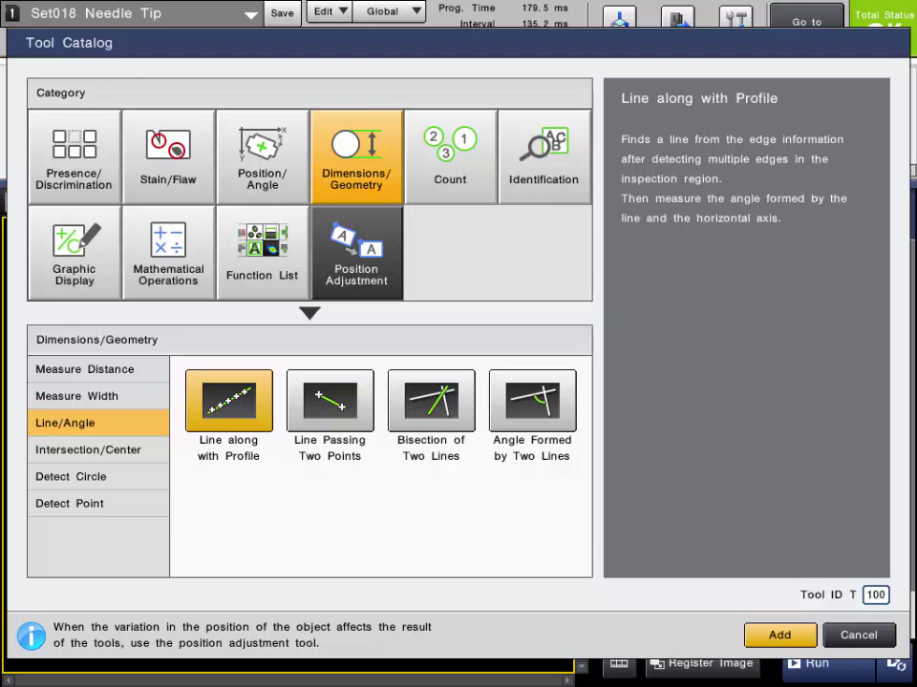
{"action": "left_click", "coordinate": [103, 401]}
{"action": "left_click", "coordinate": [110, 375]}
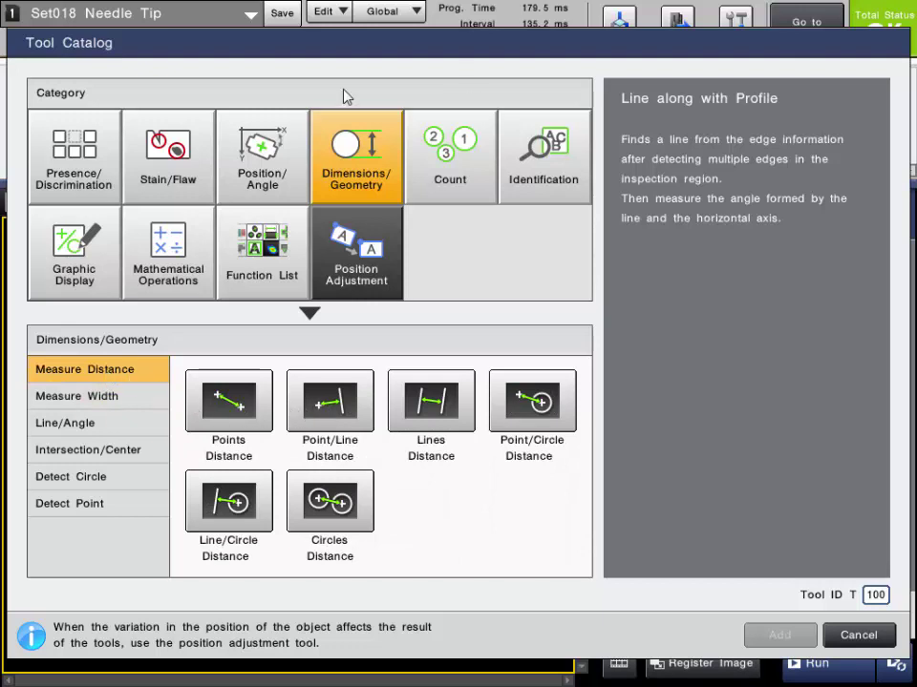
Step: Add the Tip tool from the Position/Angle category as tool T100
{"action": "left_click", "coordinate": [210, 120]}
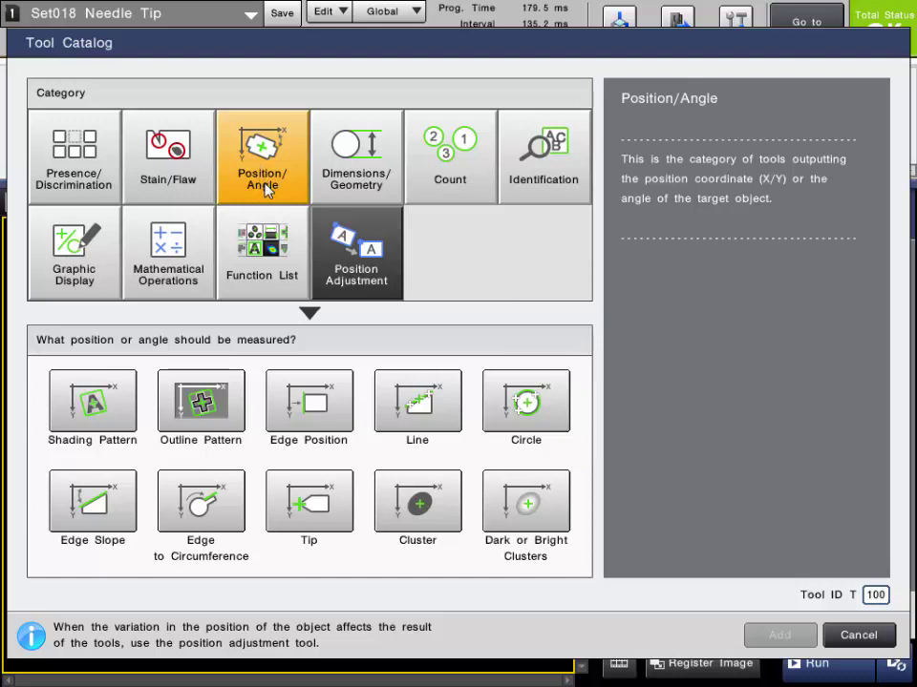
{"action": "left_click", "coordinate": [309, 511]}
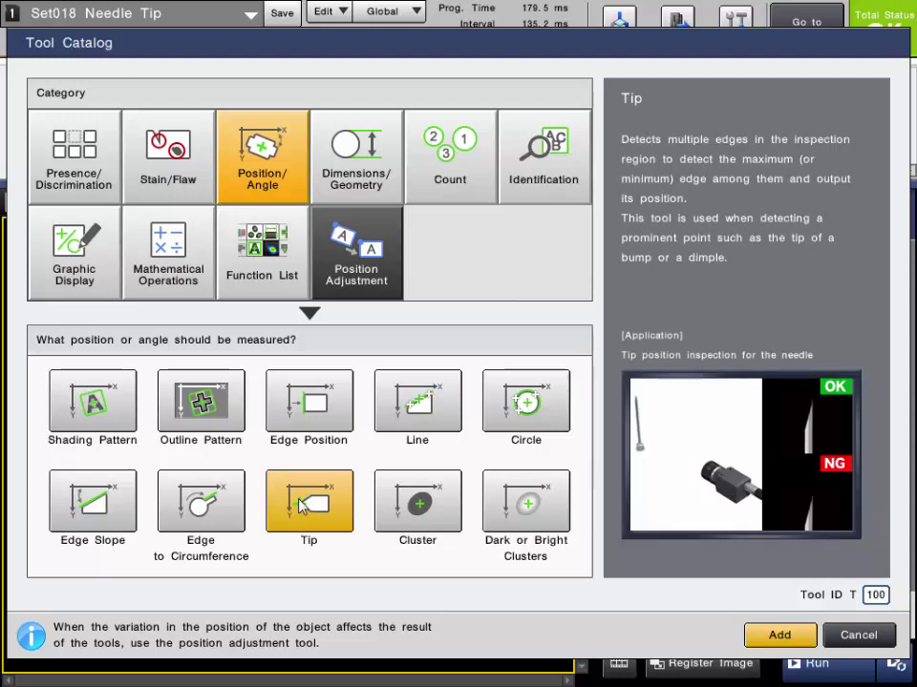
{"action": "left_click", "coordinate": [783, 636]}
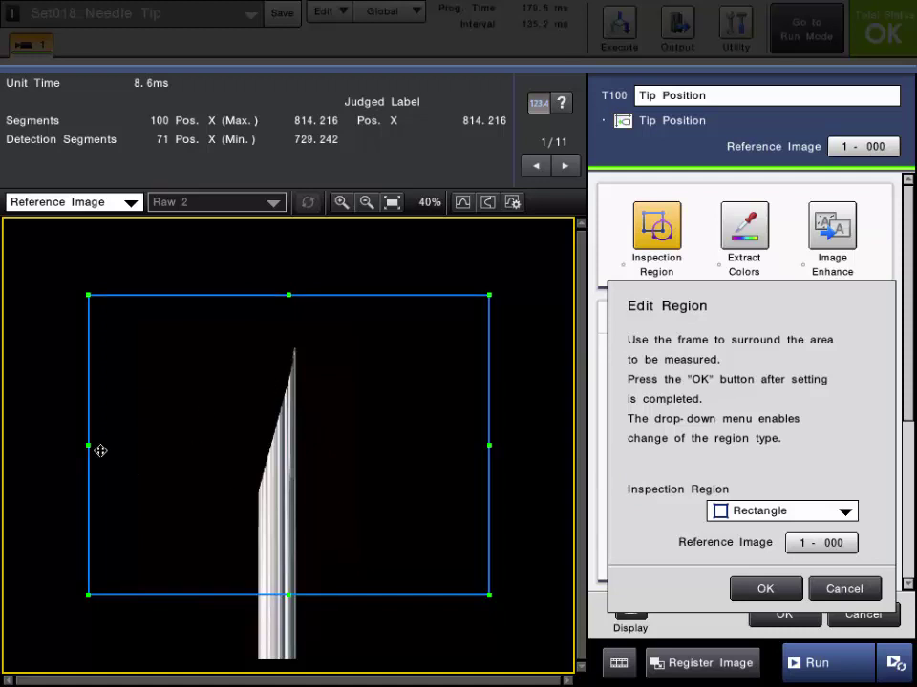
Step: Fit the inspection region more closely around the needle tip, keeping the Rectangle region type, and accept it
{"action": "left_click_drag", "start_coordinate": [89, 446], "coordinate": [123, 426]}
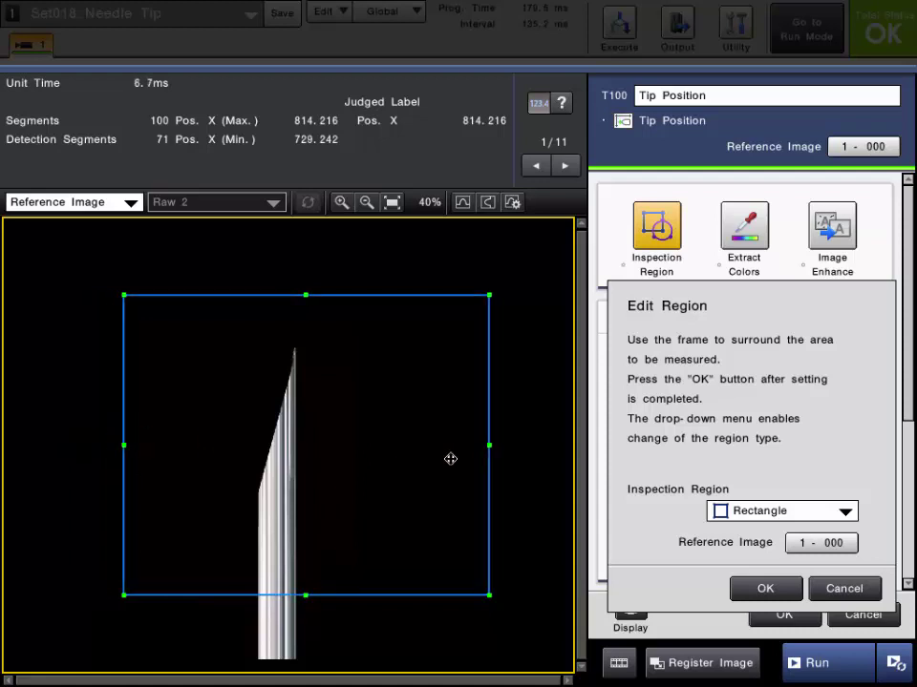
{"action": "left_click_drag", "start_coordinate": [490, 448], "coordinate": [423, 456]}
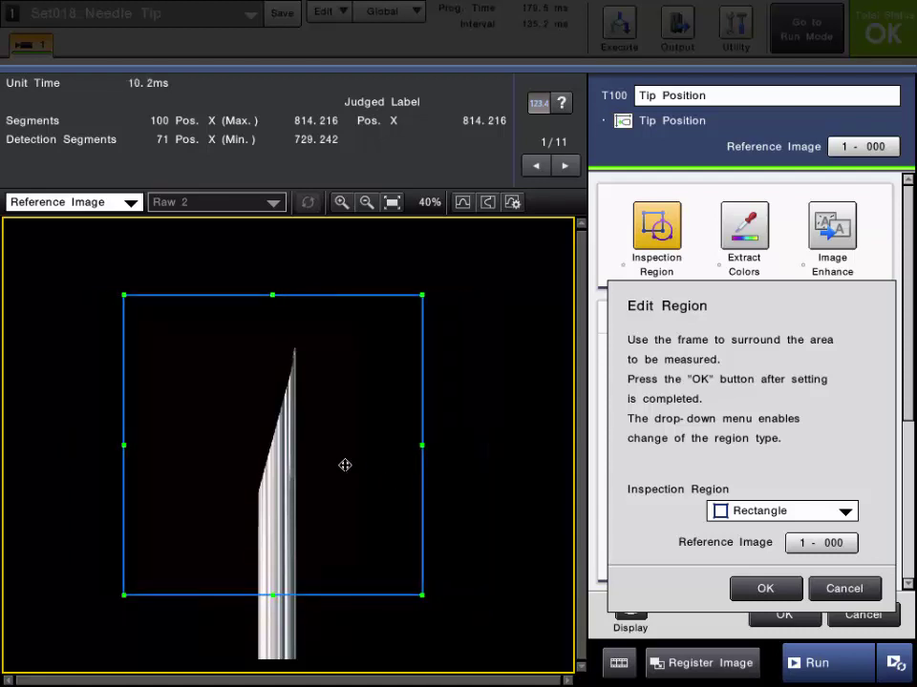
{"action": "left_click_drag", "start_coordinate": [423, 291], "coordinate": [433, 287]}
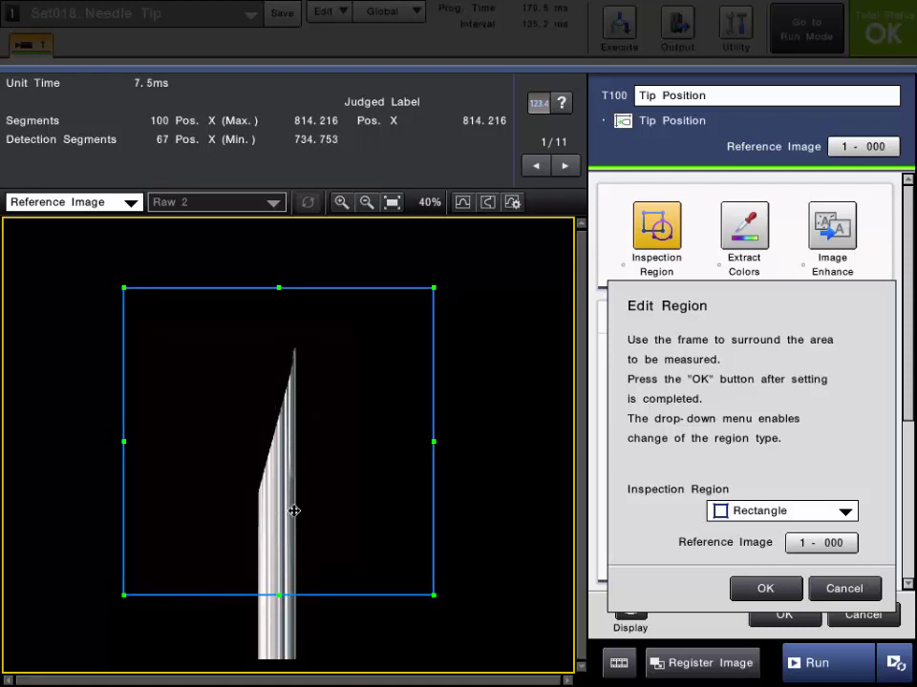
{"action": "left_click_drag", "start_coordinate": [123, 441], "coordinate": [137, 442]}
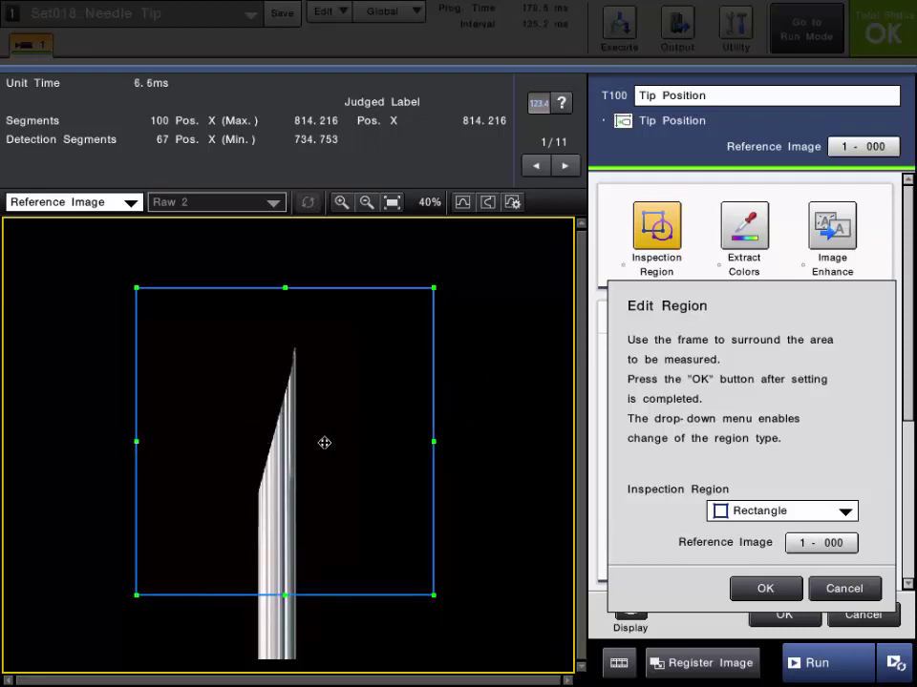
{"action": "left_click", "coordinate": [760, 514]}
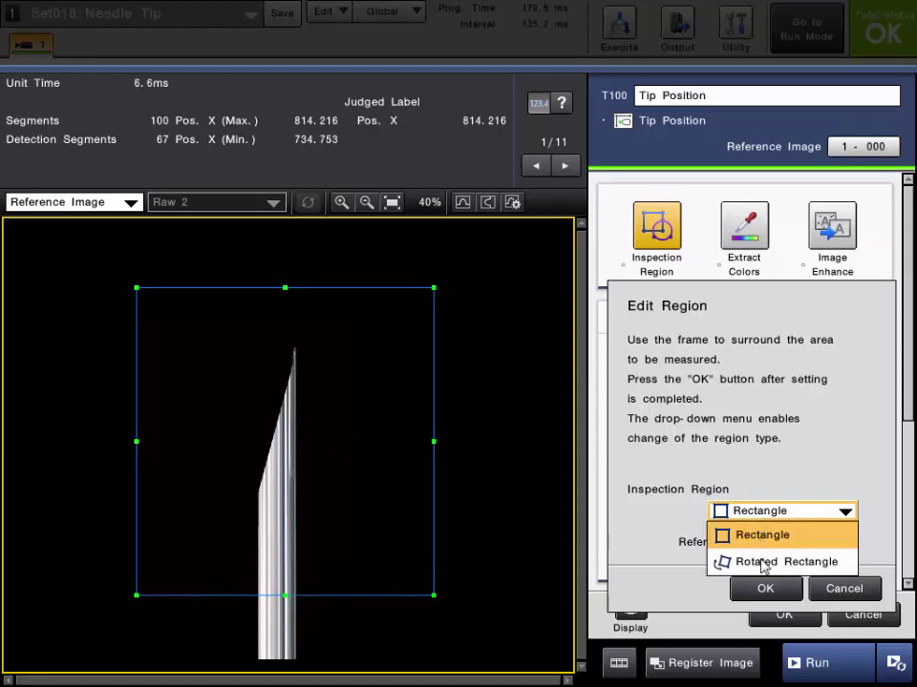
{"action": "left_click", "coordinate": [770, 542]}
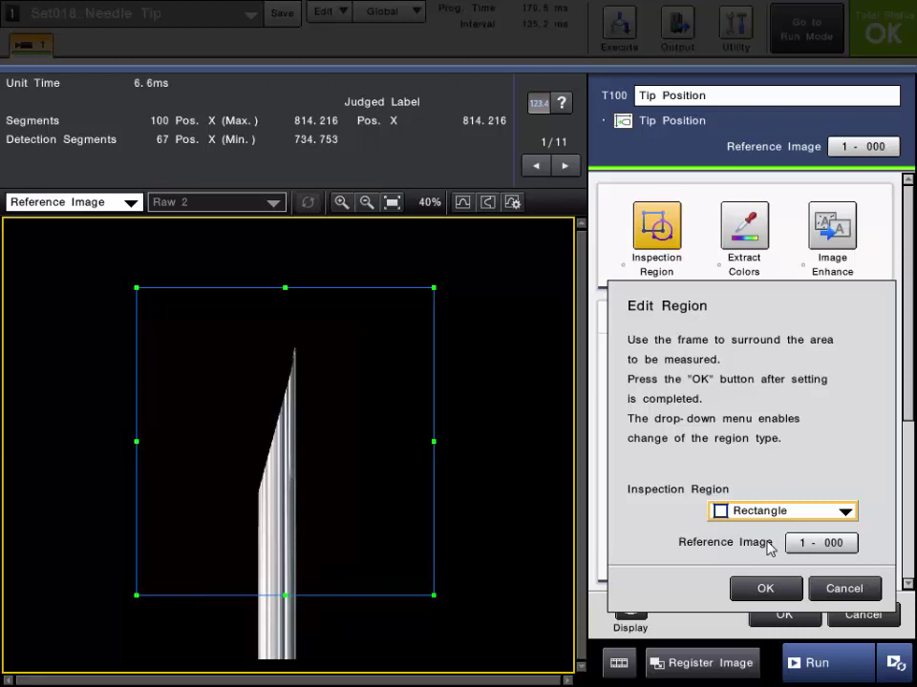
{"action": "left_click", "coordinate": [765, 594]}
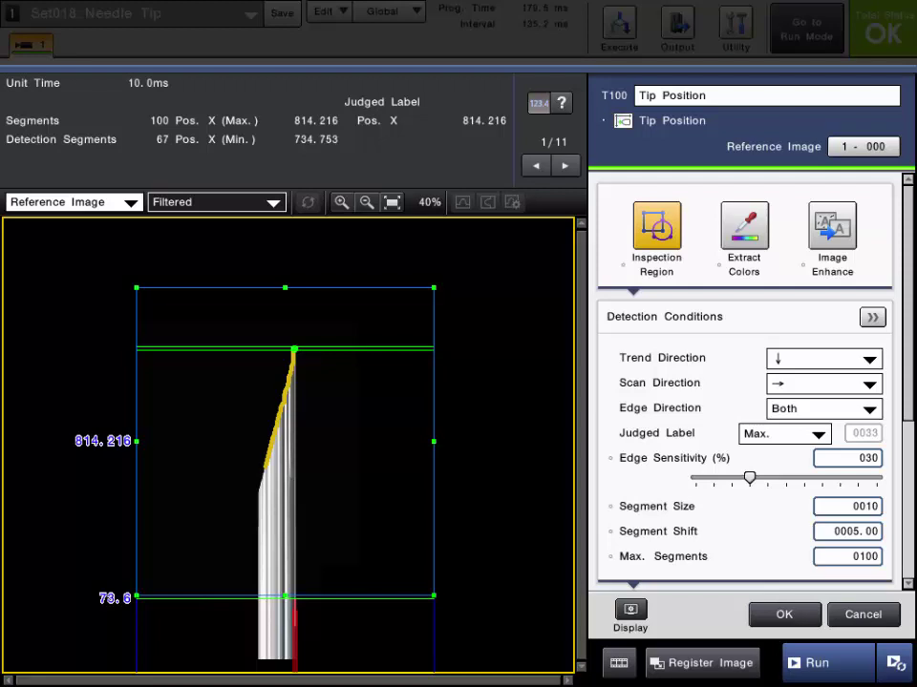
Step: Set the Trend Direction to rightward (→) and show the help for Scan Direction
{"action": "left_click", "coordinate": [675, 364]}
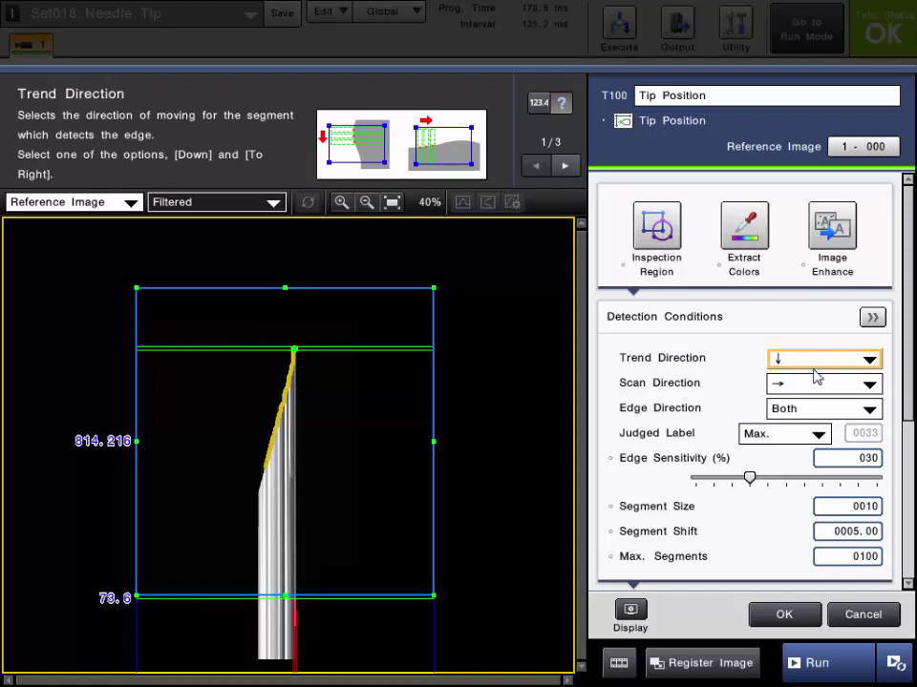
{"action": "left_click", "coordinate": [817, 361]}
{"action": "left_click", "coordinate": [803, 395]}
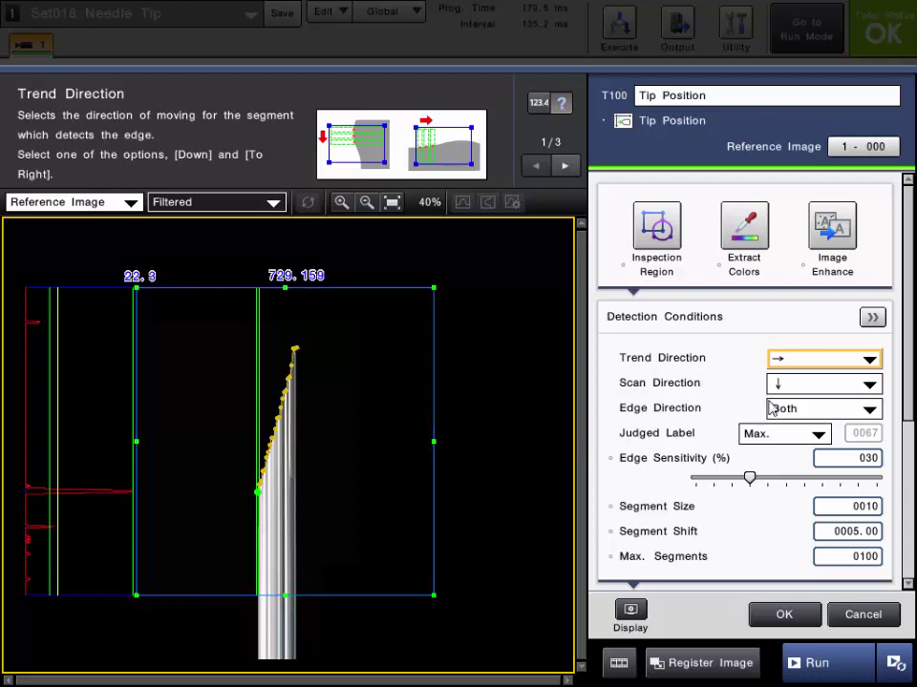
{"action": "left_click", "coordinate": [684, 385]}
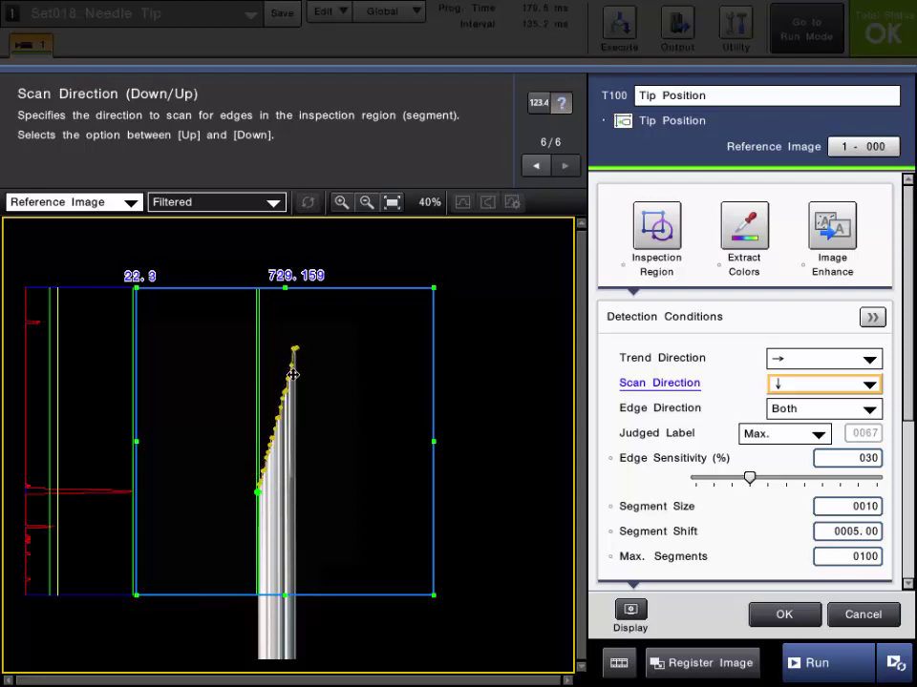
Step: Read the help for Judged Label and set it to Min
{"action": "left_click", "coordinate": [674, 435]}
{"action": "left_click", "coordinate": [779, 442]}
{"action": "left_click", "coordinate": [781, 444]}
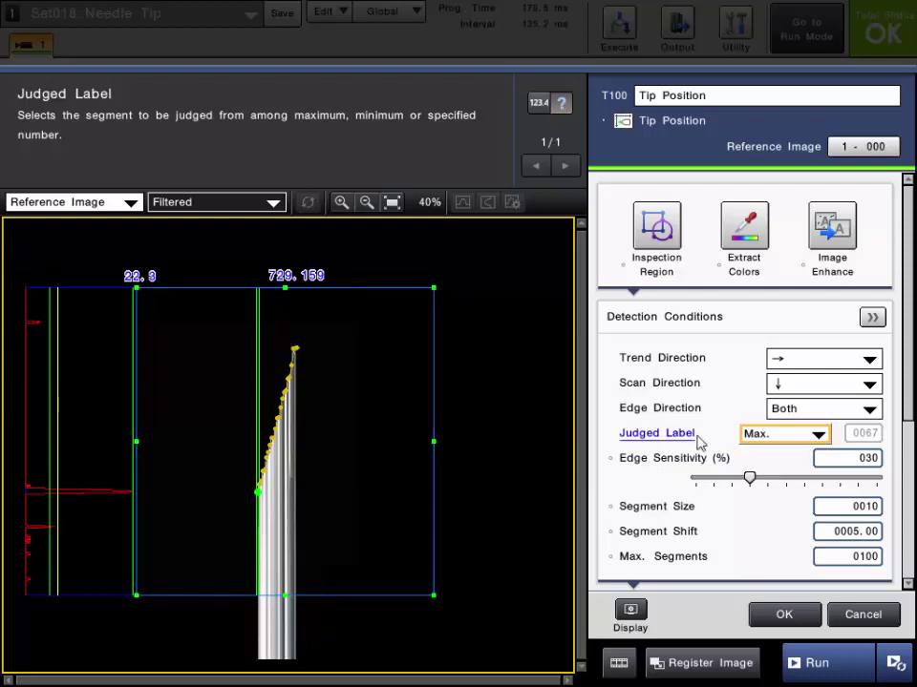
{"action": "left_click", "coordinate": [784, 438]}
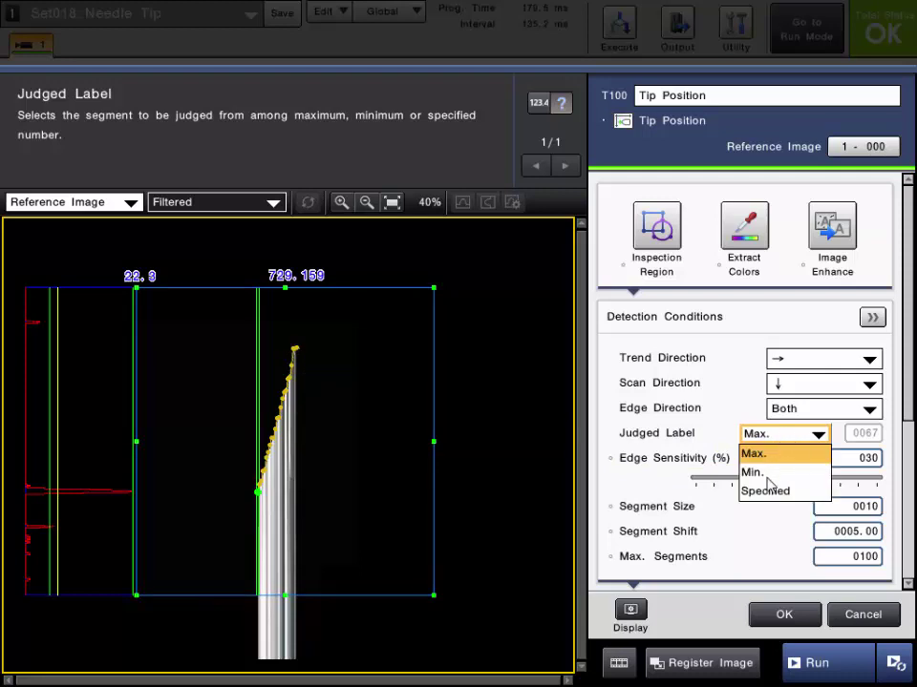
{"action": "left_click", "coordinate": [768, 475]}
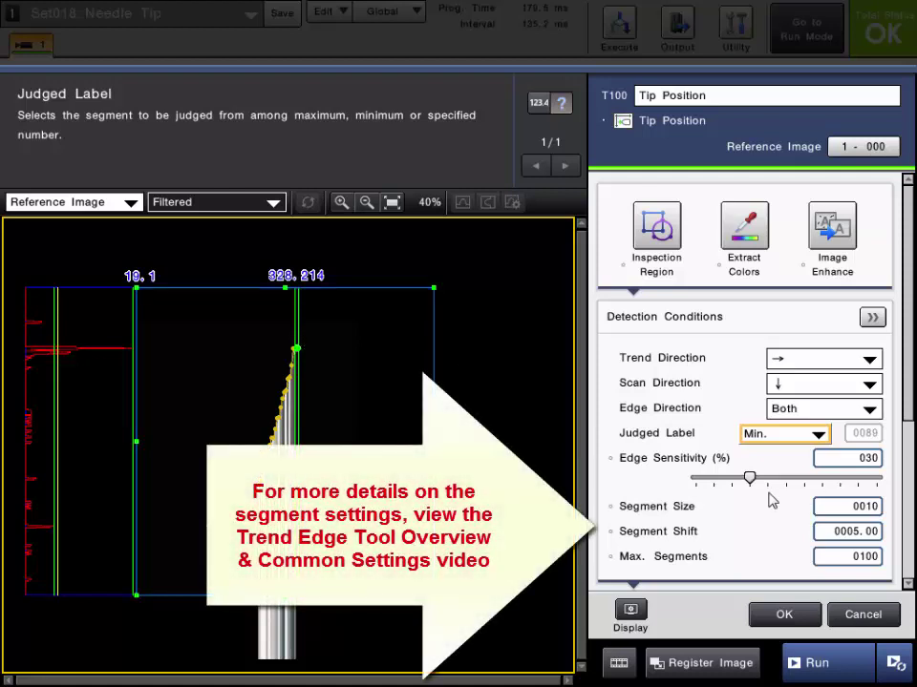
Step: Review the help for Segment Size, Segment Shift and Max. Segments, and set the Segment Shift to 2
{"action": "left_click", "coordinate": [668, 511]}
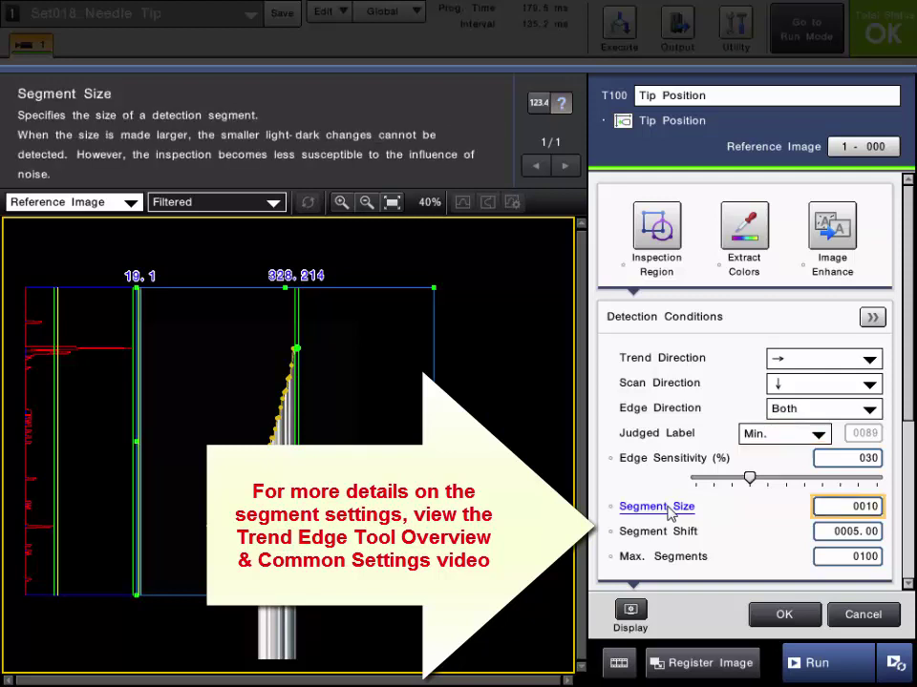
{"action": "left_click", "coordinate": [657, 535]}
{"action": "left_click", "coordinate": [669, 565]}
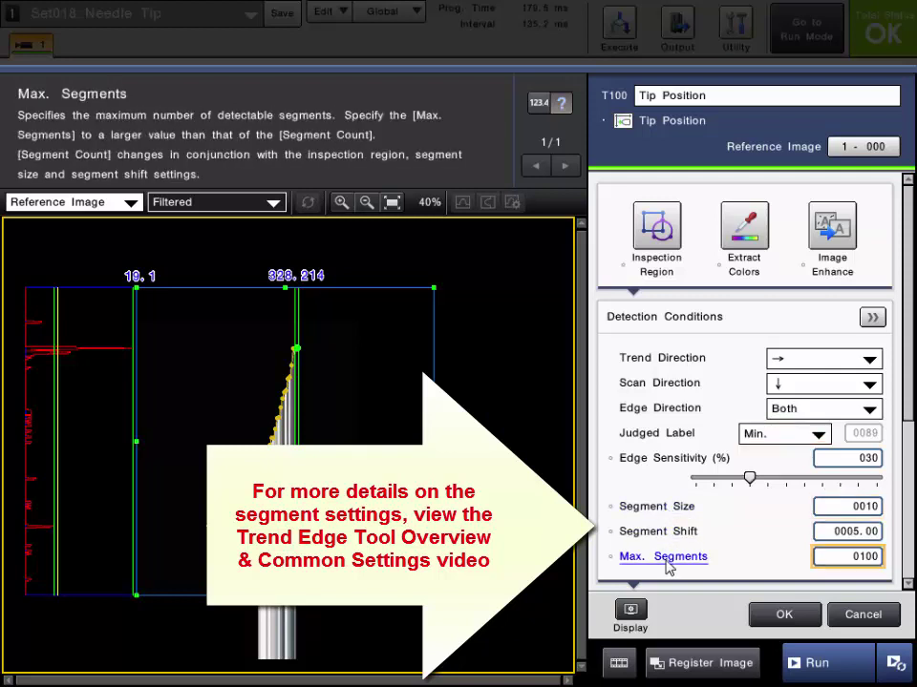
{"action": "left_click", "coordinate": [639, 533]}
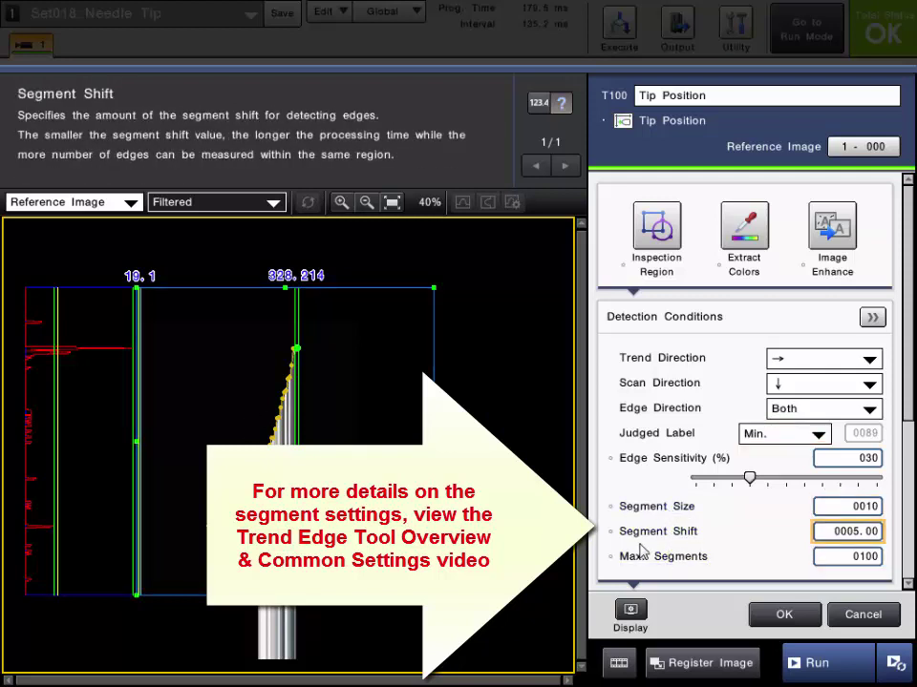
{"action": "left_click", "coordinate": [667, 514]}
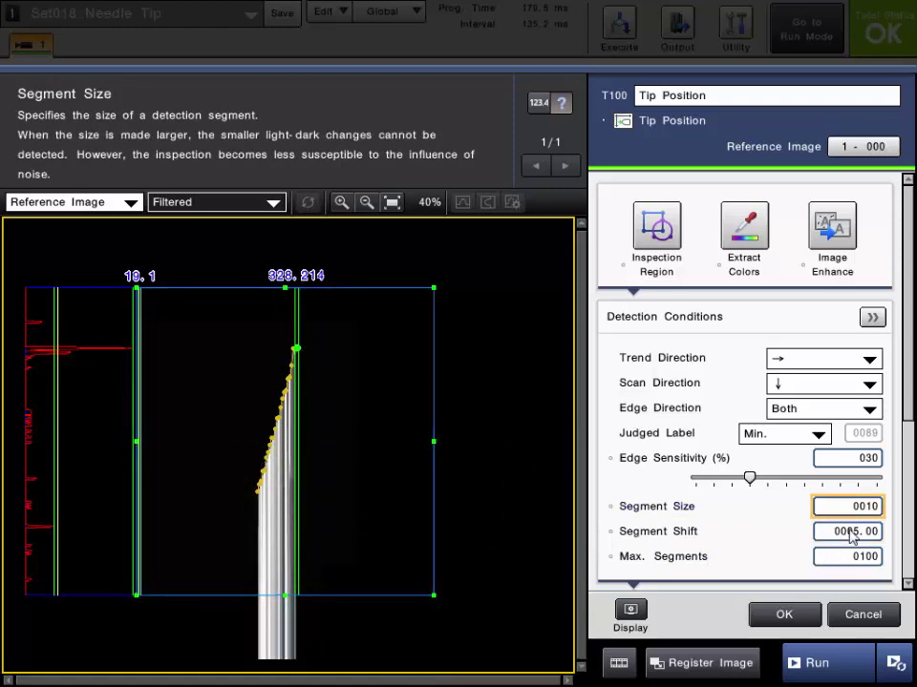
{"action": "left_click", "coordinate": [852, 534]}
{"action": "left_click", "coordinate": [731, 416]}
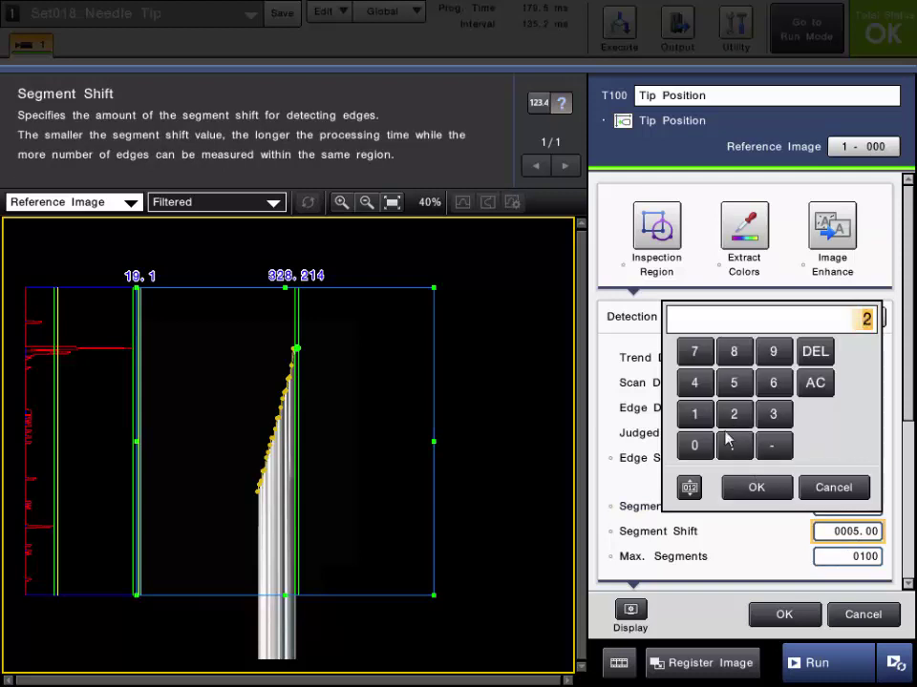
{"action": "left_click", "coordinate": [751, 488]}
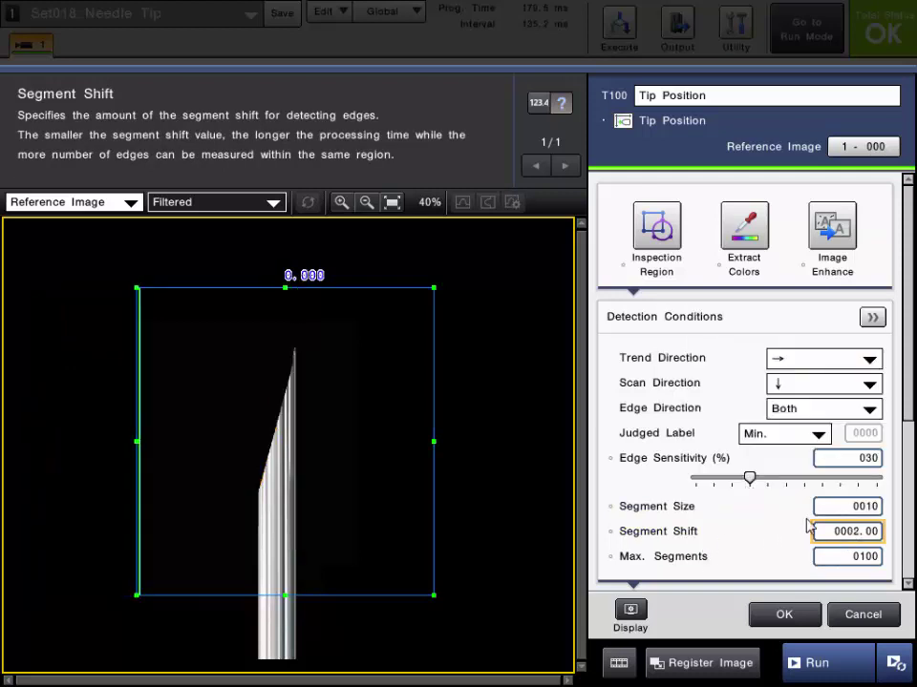
Step: Set the Segment Size to 5 and Max. Segments to 500, and show the measured values instead of the help
{"action": "left_click", "coordinate": [841, 506]}
{"action": "left_click", "coordinate": [734, 358]}
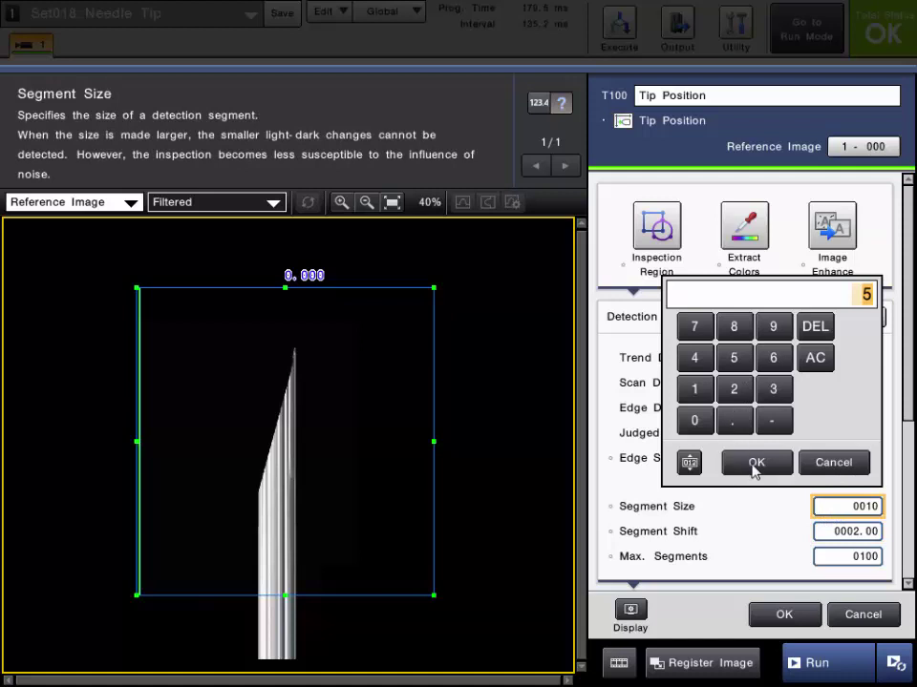
{"action": "left_click", "coordinate": [756, 465]}
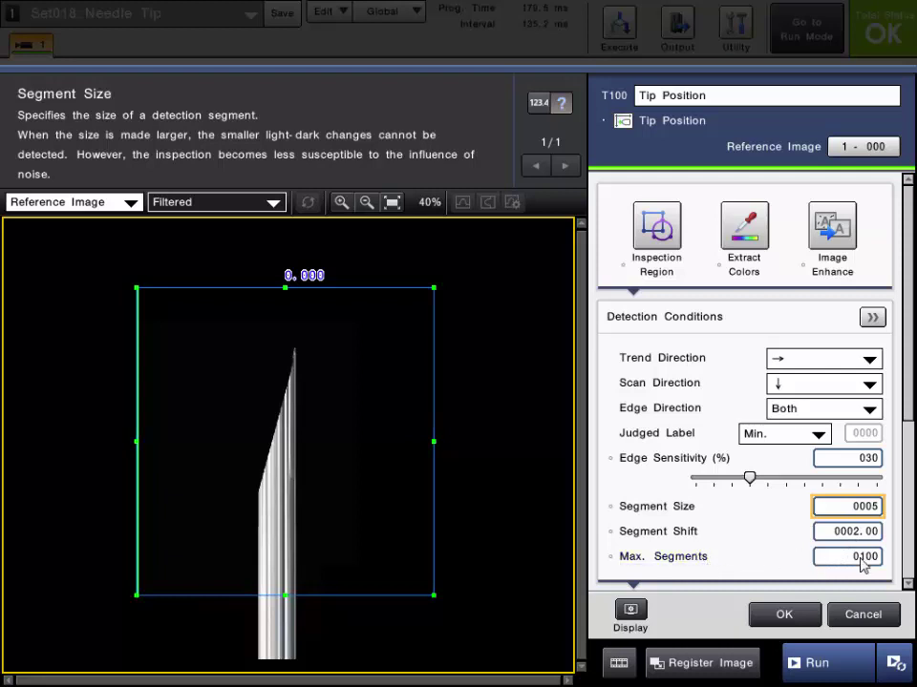
{"action": "left_click", "coordinate": [862, 557]}
{"action": "left_click", "coordinate": [735, 411]}
{"action": "left_click", "coordinate": [696, 471]}
{"action": "left_click", "coordinate": [696, 471]}
{"action": "left_click", "coordinate": [758, 516]}
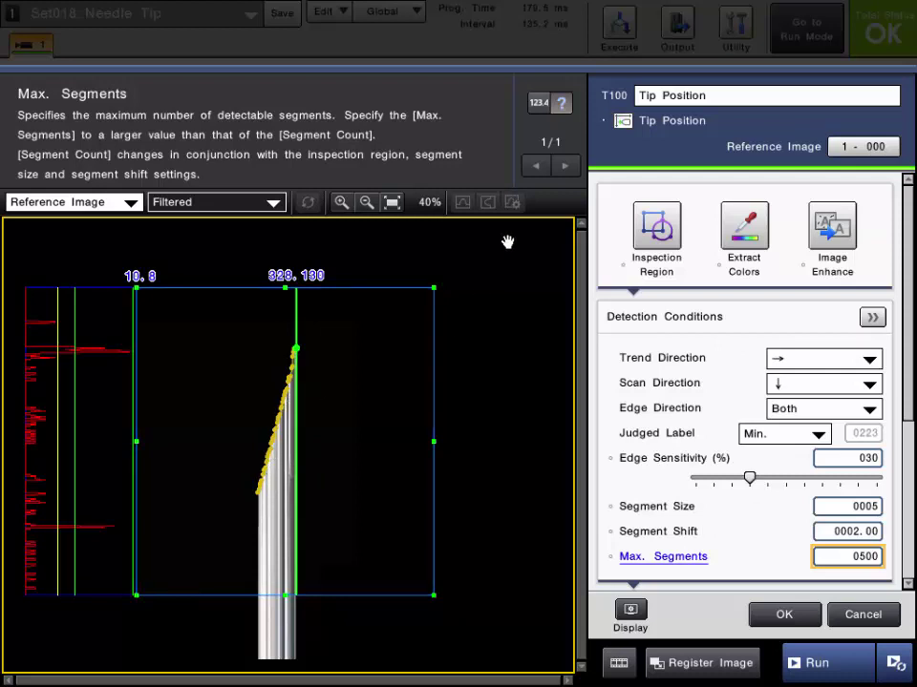
{"action": "left_click", "coordinate": [538, 104]}
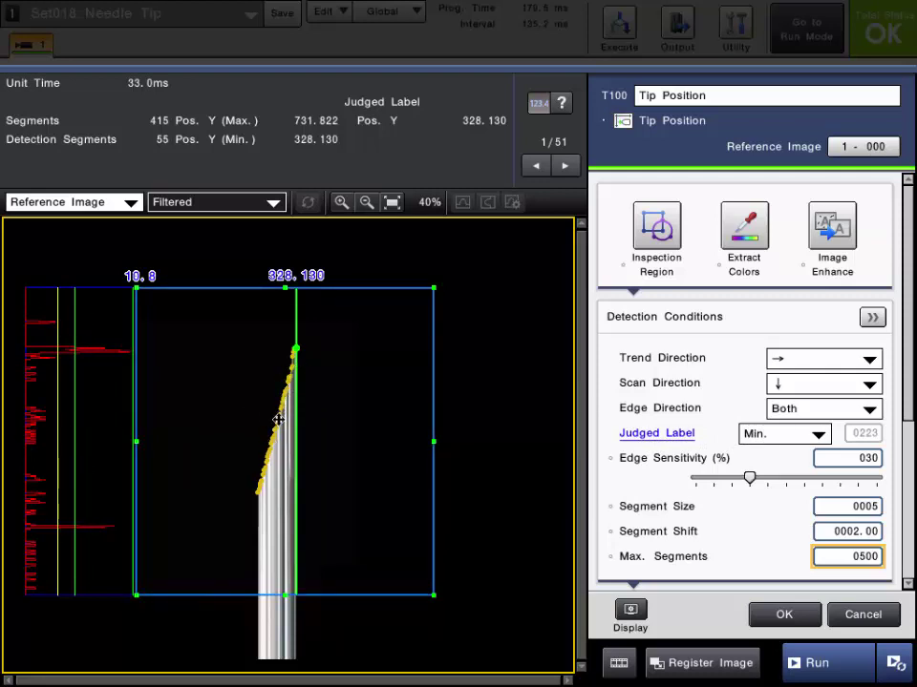
Step: Try the Judged Label as Max. and as Specified with label number 10
{"action": "left_click", "coordinate": [774, 436]}
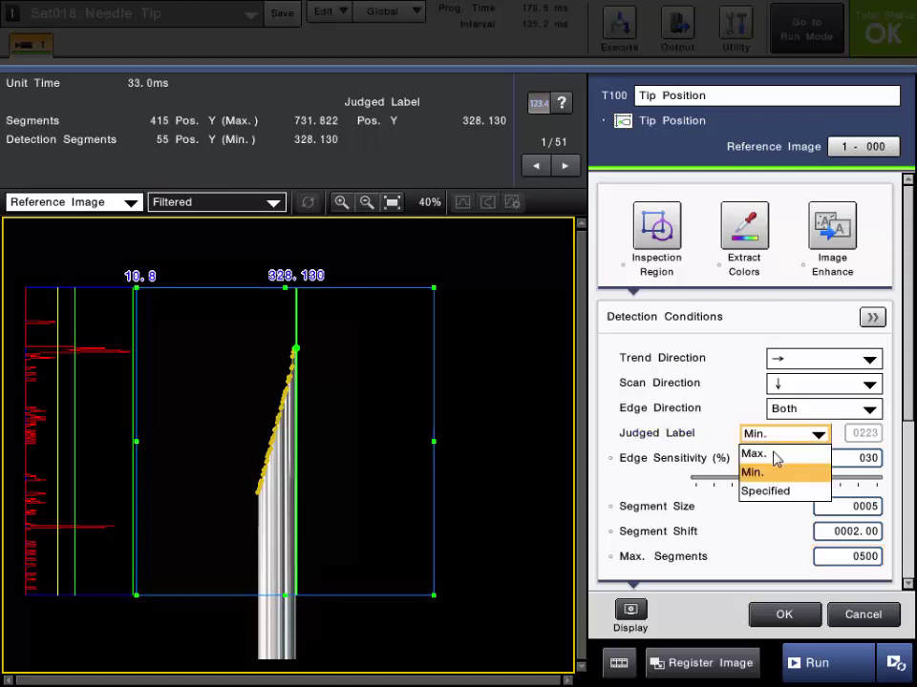
{"action": "left_click", "coordinate": [771, 455]}
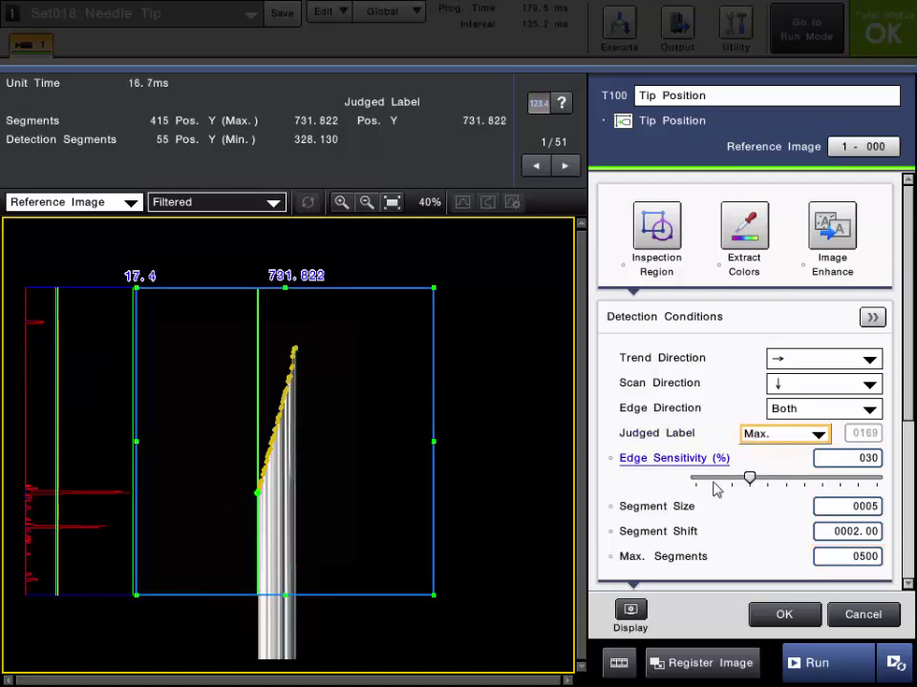
{"action": "left_click", "coordinate": [779, 435]}
{"action": "left_click", "coordinate": [779, 492]}
{"action": "left_click", "coordinate": [861, 435]}
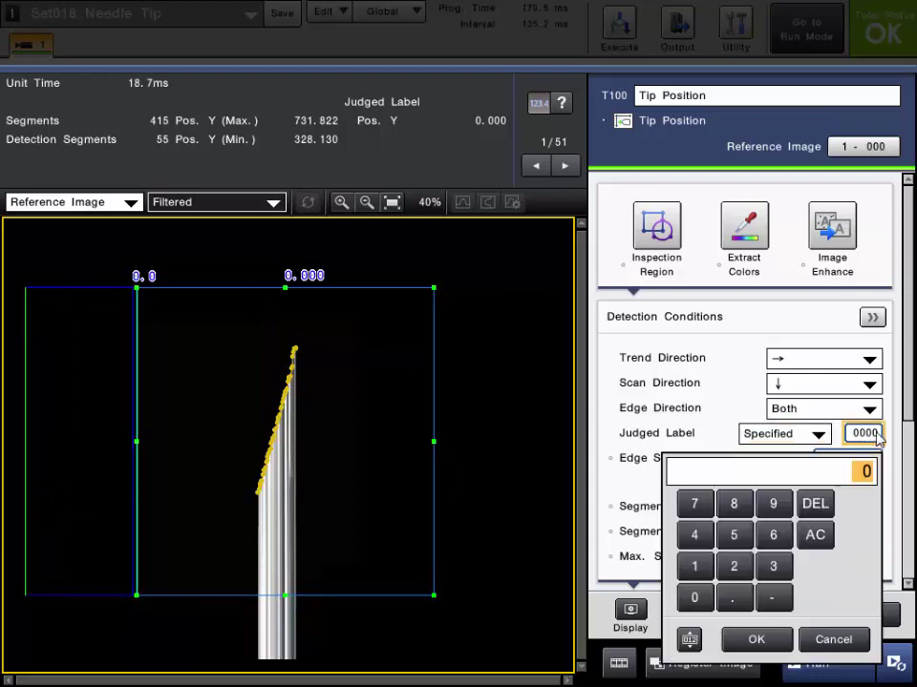
{"action": "left_click", "coordinate": [694, 566]}
{"action": "left_click", "coordinate": [694, 598]}
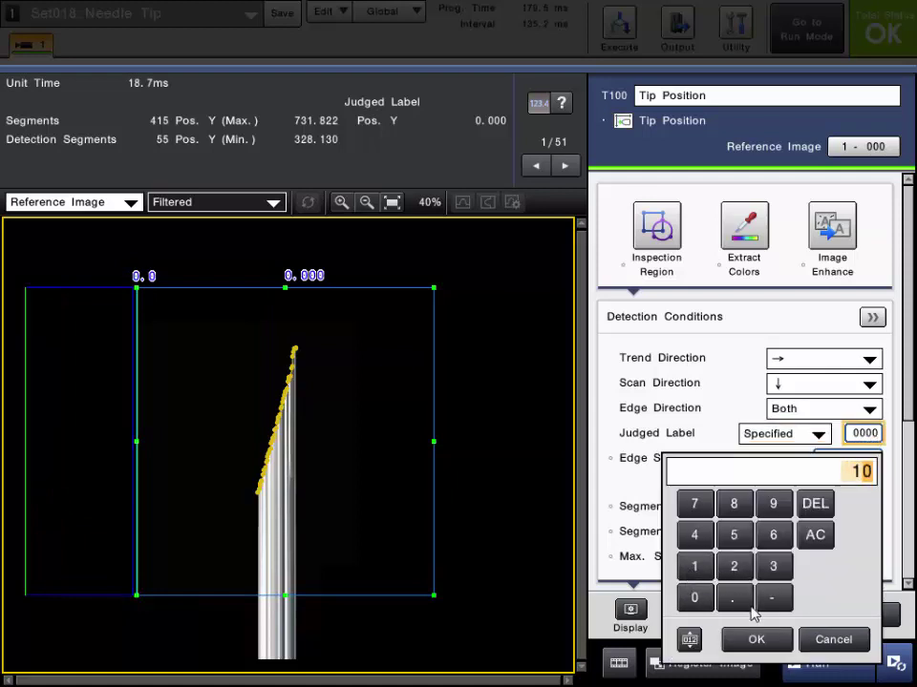
{"action": "left_click", "coordinate": [755, 638]}
Step: Try raising the specified label number to 220 and nearby values, discard the change, and return the Judged Label to Min
{"action": "left_click", "coordinate": [864, 437]}
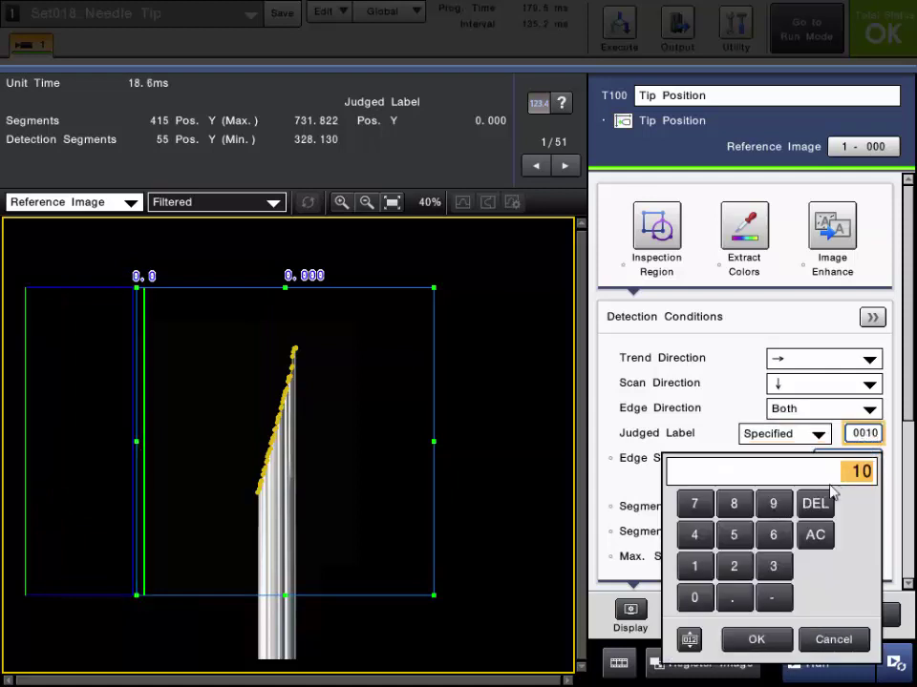
{"action": "left_click", "coordinate": [689, 638]}
{"action": "left_click", "coordinate": [846, 491]}
{"action": "left_click", "coordinate": [846, 468]}
{"action": "left_click", "coordinate": [846, 468]}
{"action": "left_click", "coordinate": [846, 468]}
{"action": "left_click", "coordinate": [846, 468]}
{"action": "left_click", "coordinate": [846, 468]}
{"action": "left_click", "coordinate": [846, 468]}
{"action": "left_click", "coordinate": [846, 468]}
{"action": "triple_click", "coordinate": [845, 468]}
{"action": "triple_click", "coordinate": [846, 468]}
{"action": "triple_click", "coordinate": [846, 468]}
{"action": "left_click", "coordinate": [846, 468]}
{"action": "left_click", "coordinate": [846, 468]}
{"action": "double_click", "coordinate": [846, 468]}
{"action": "left_click", "coordinate": [845, 468]}
{"action": "left_click", "coordinate": [859, 493]}
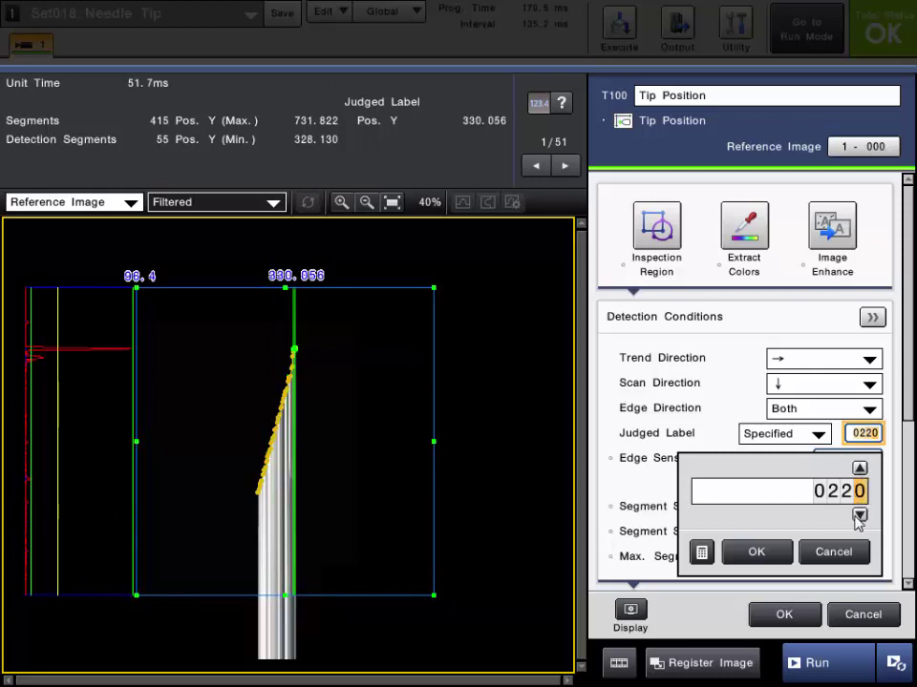
{"action": "triple_click", "coordinate": [859, 515]}
{"action": "left_click", "coordinate": [833, 553]}
{"action": "left_click", "coordinate": [776, 437]}
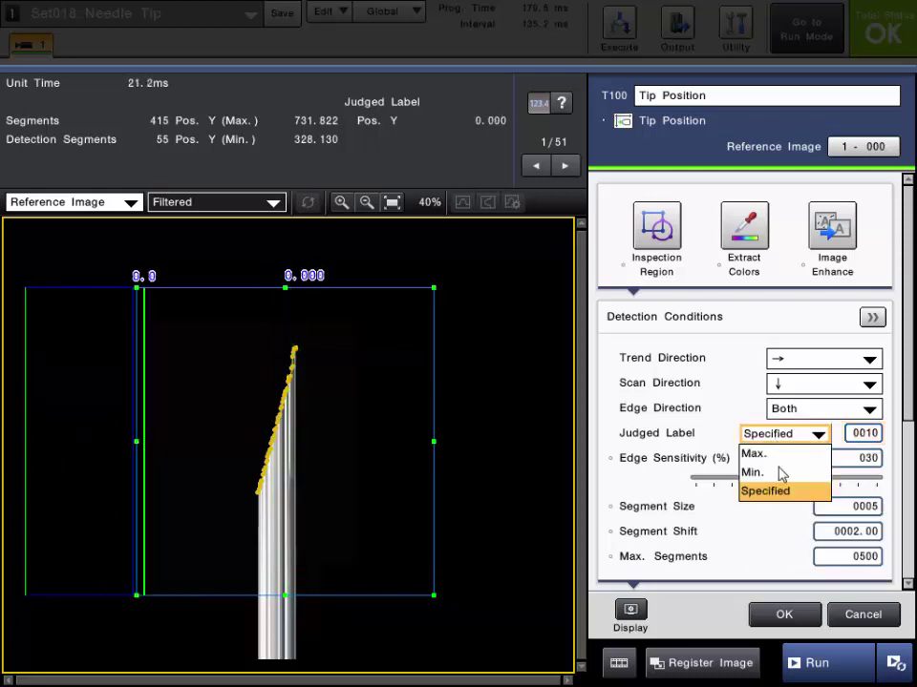
{"action": "left_click", "coordinate": [769, 472]}
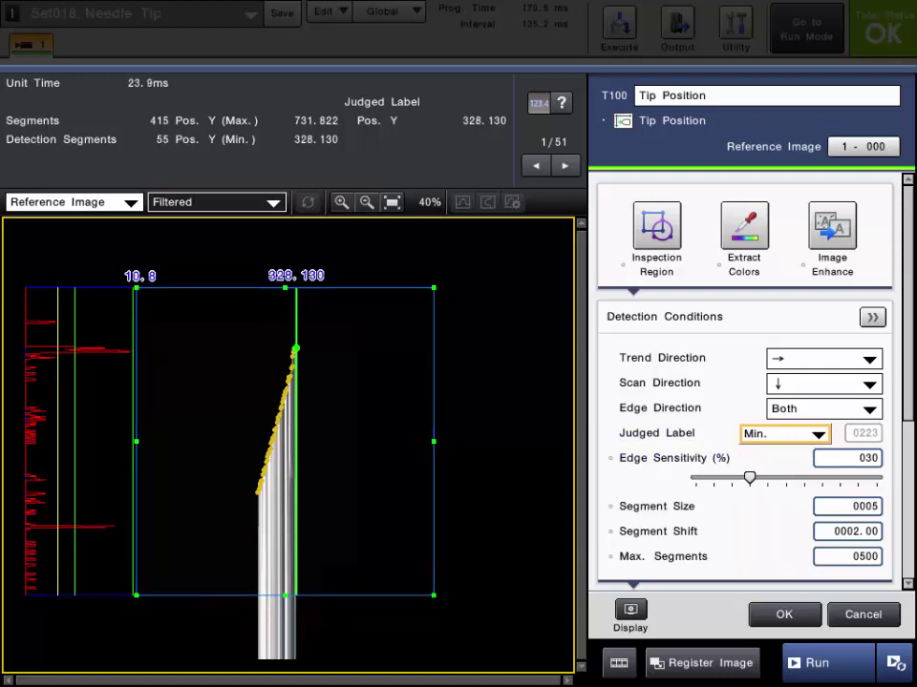
Step: Run the Tip Position inspection on two images to check tip detection, and display the Reference Image again
{"action": "left_click", "coordinate": [909, 430]}
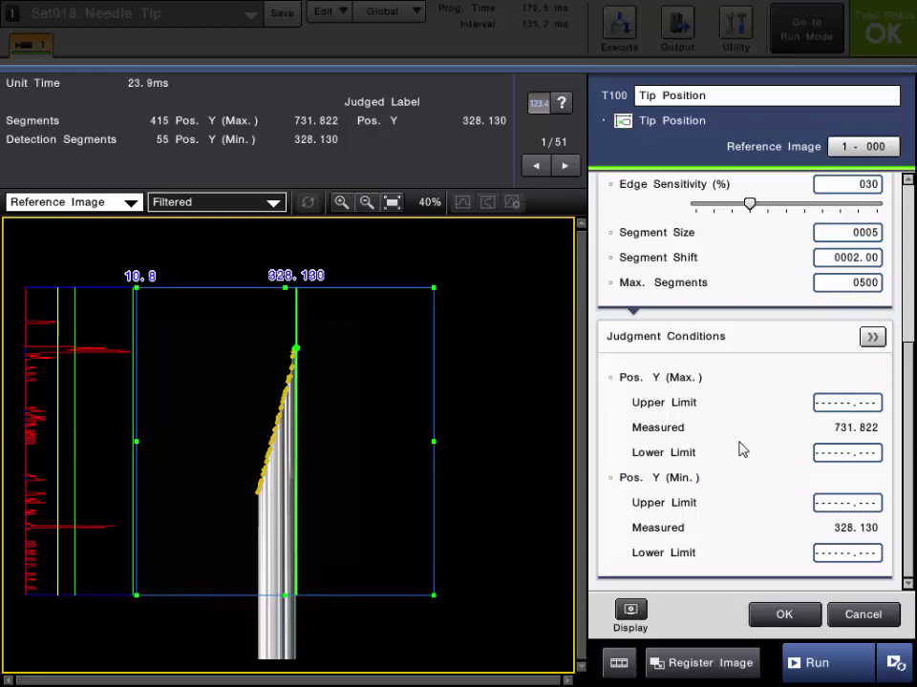
{"action": "left_click", "coordinate": [815, 664]}
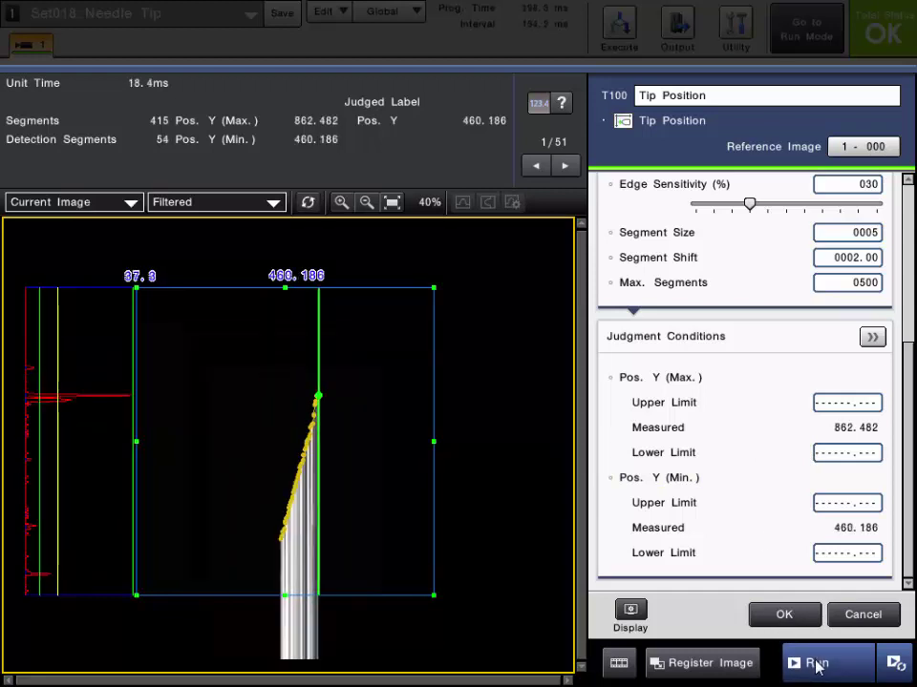
{"action": "left_click", "coordinate": [816, 665]}
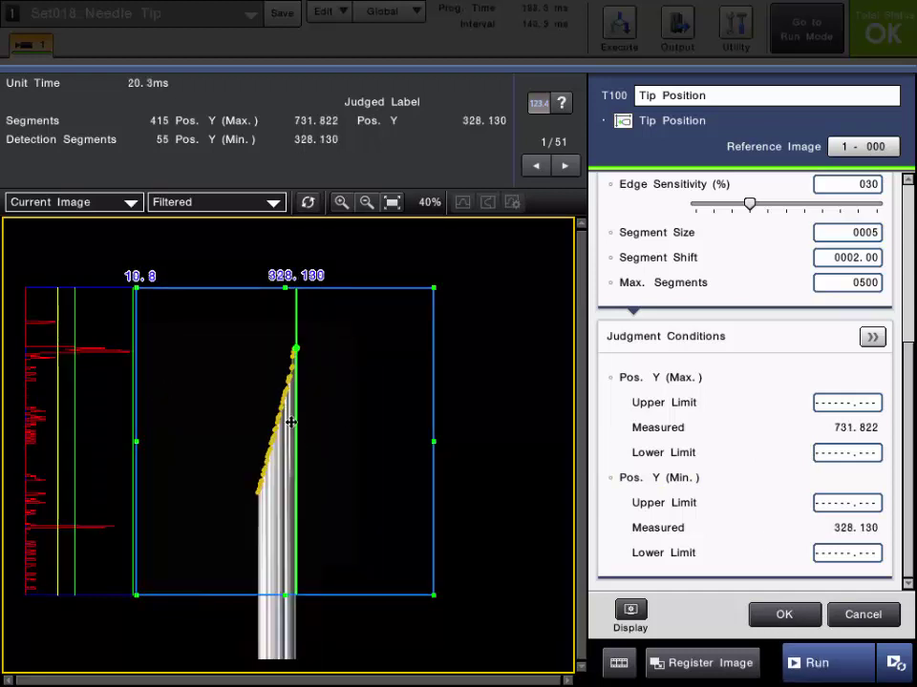
{"action": "left_click", "coordinate": [125, 203]}
{"action": "left_click", "coordinate": [82, 239]}
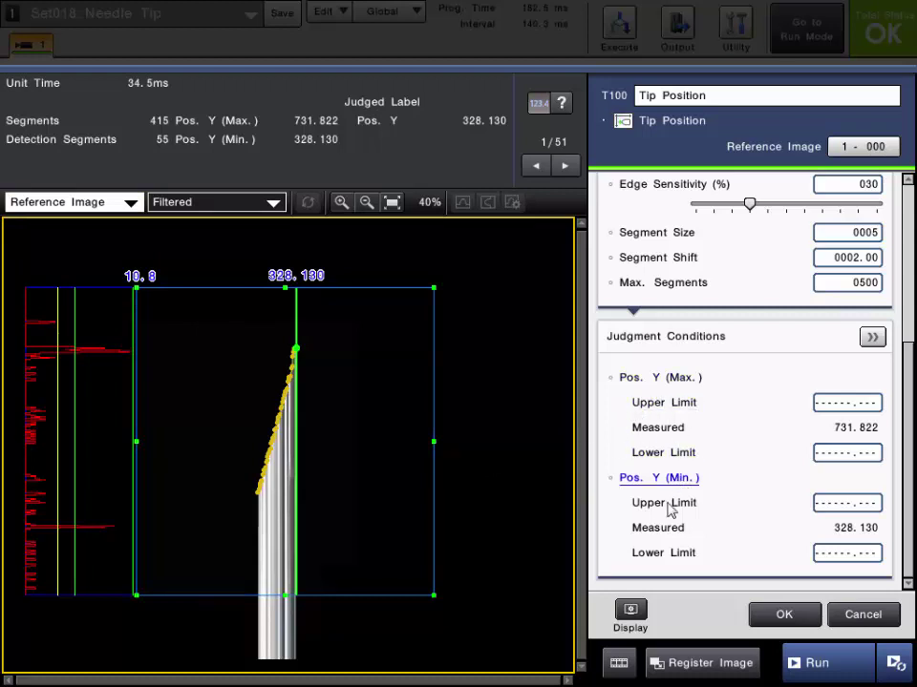
Step: Review the full list of Judgment Conditions for the Tip Position tool and close it without entering limits
{"action": "left_click", "coordinate": [872, 338]}
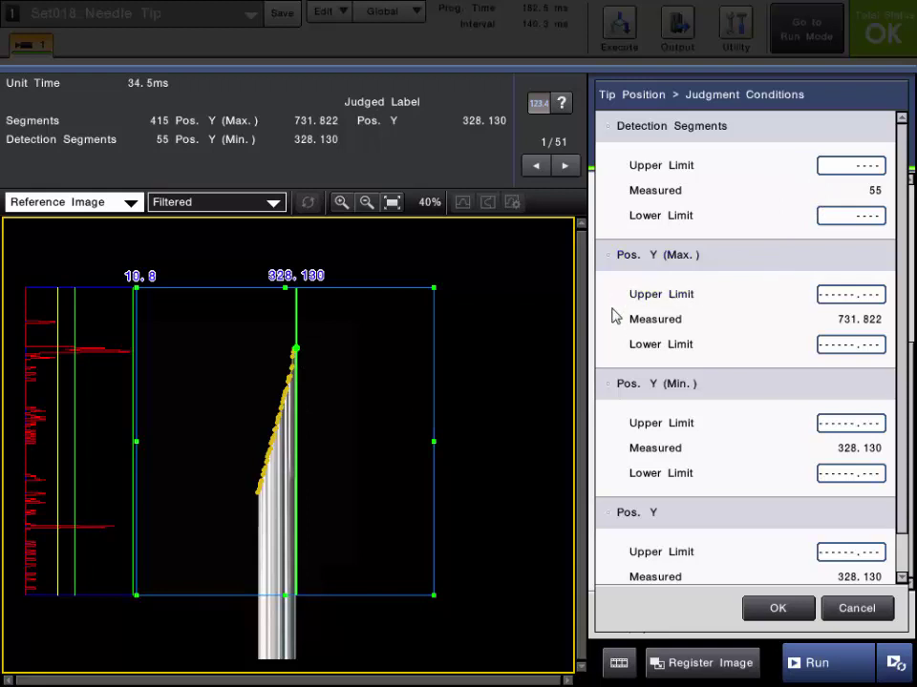
{"action": "scroll", "coordinate": [668, 525], "scroll_direction": "down", "scroll_amount": 1}
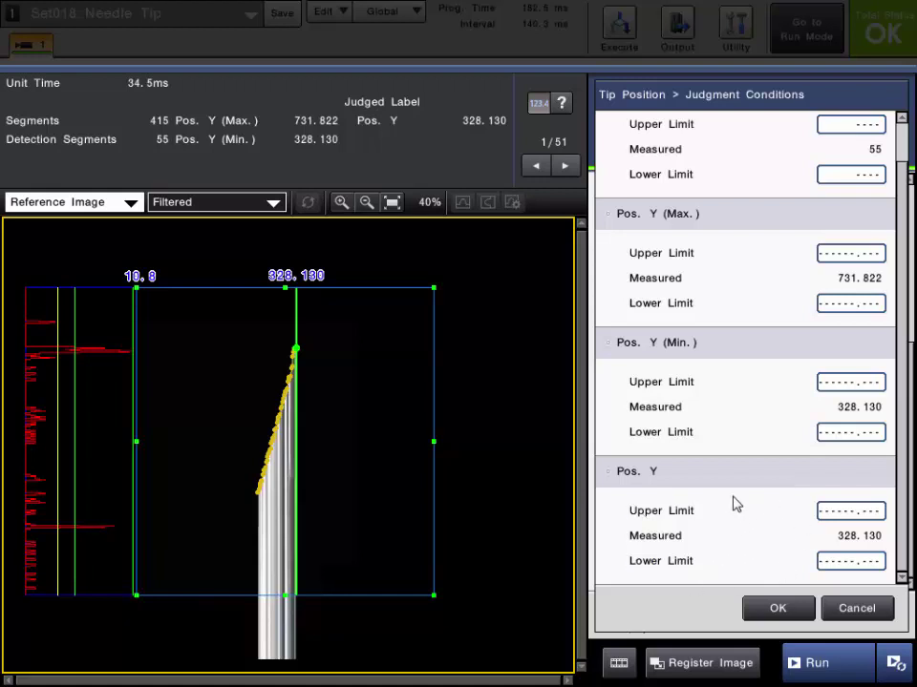
{"action": "left_click", "coordinate": [777, 609]}
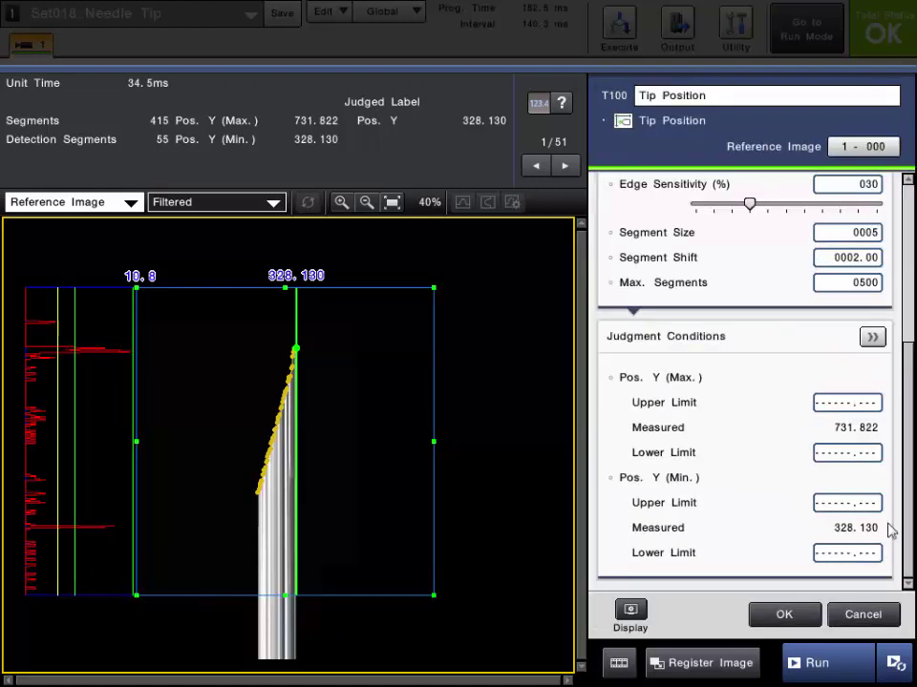
Step: Set the upper limit of Pos. Y (Min.) to 339.000
{"action": "left_click", "coordinate": [682, 480]}
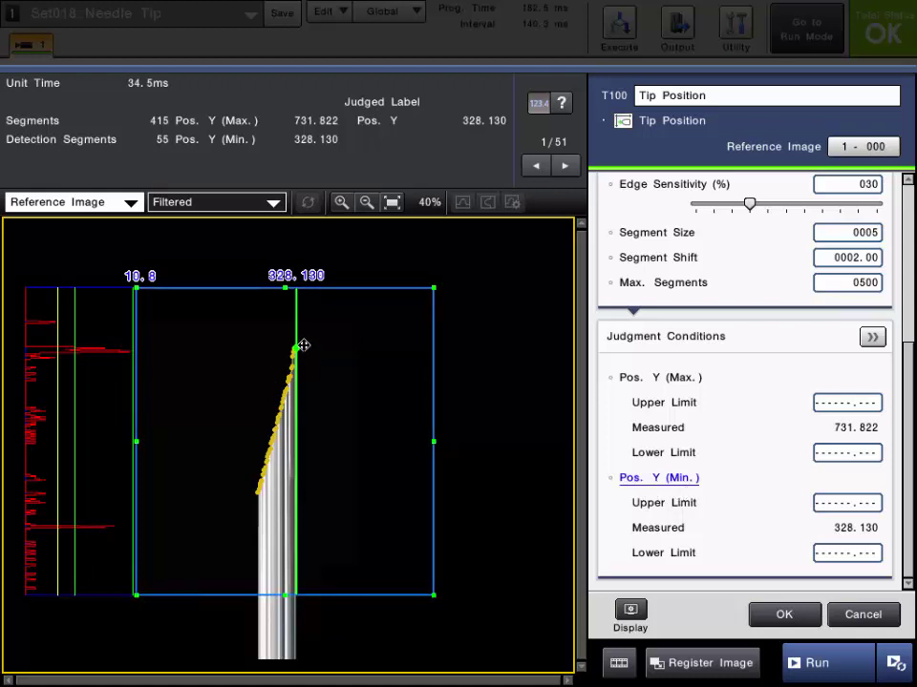
{"action": "left_click", "coordinate": [817, 503]}
{"action": "left_click", "coordinate": [793, 372]}
{"action": "left_click", "coordinate": [792, 349]}
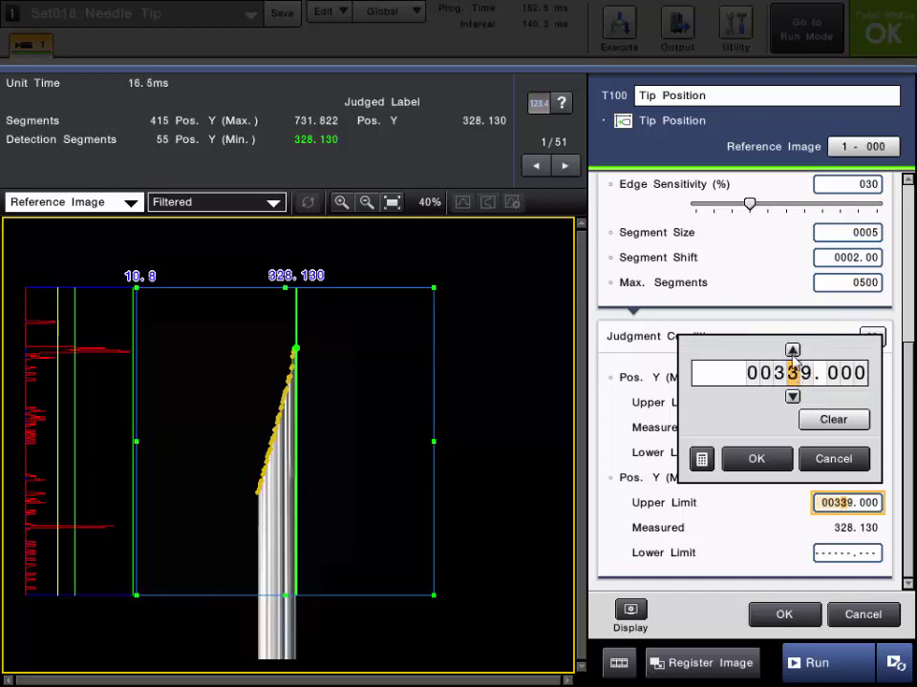
{"action": "left_click", "coordinate": [759, 463]}
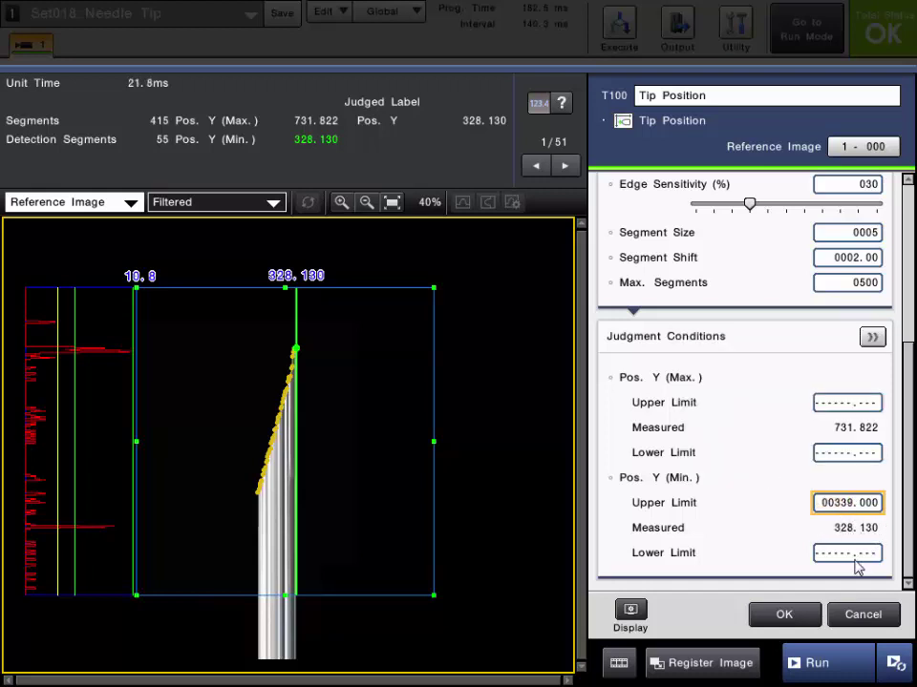
Step: Set the lower limit of Pos. Y (Min.) to 318.000
{"action": "left_click", "coordinate": [850, 556]}
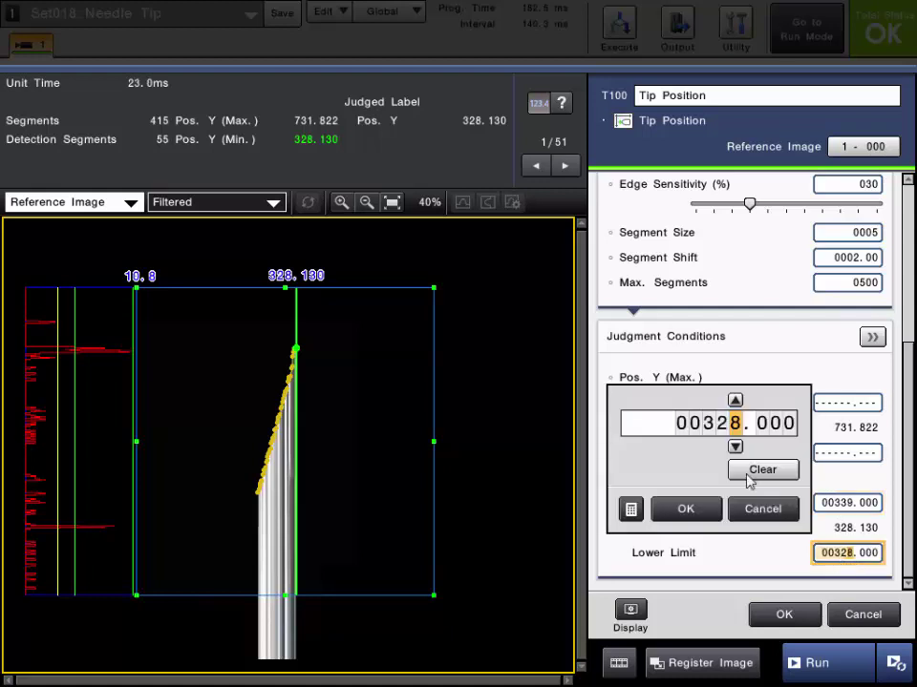
{"action": "left_click", "coordinate": [720, 424]}
{"action": "left_click", "coordinate": [734, 446]}
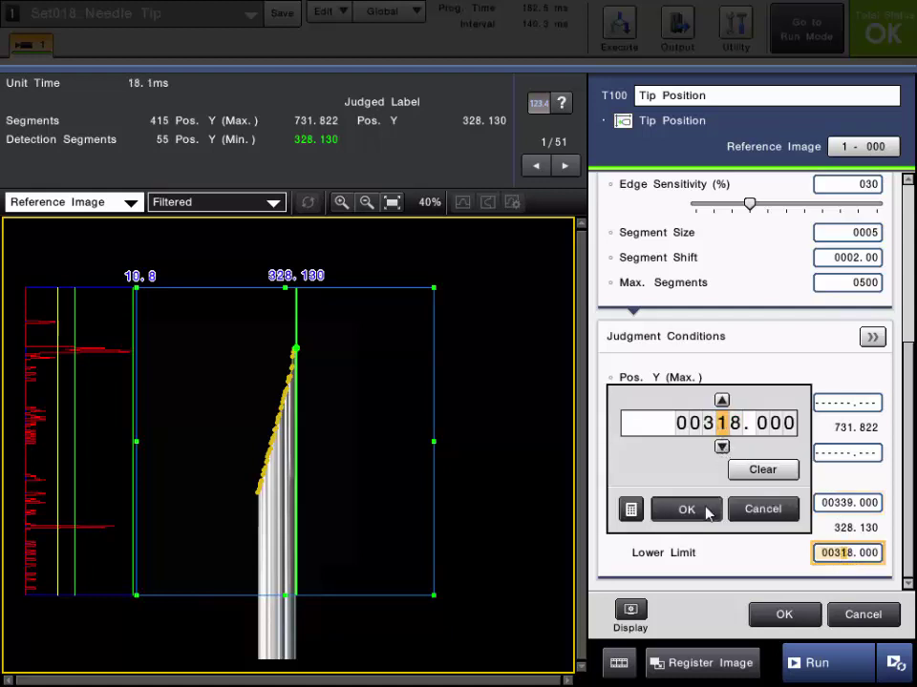
{"action": "left_click", "coordinate": [705, 510]}
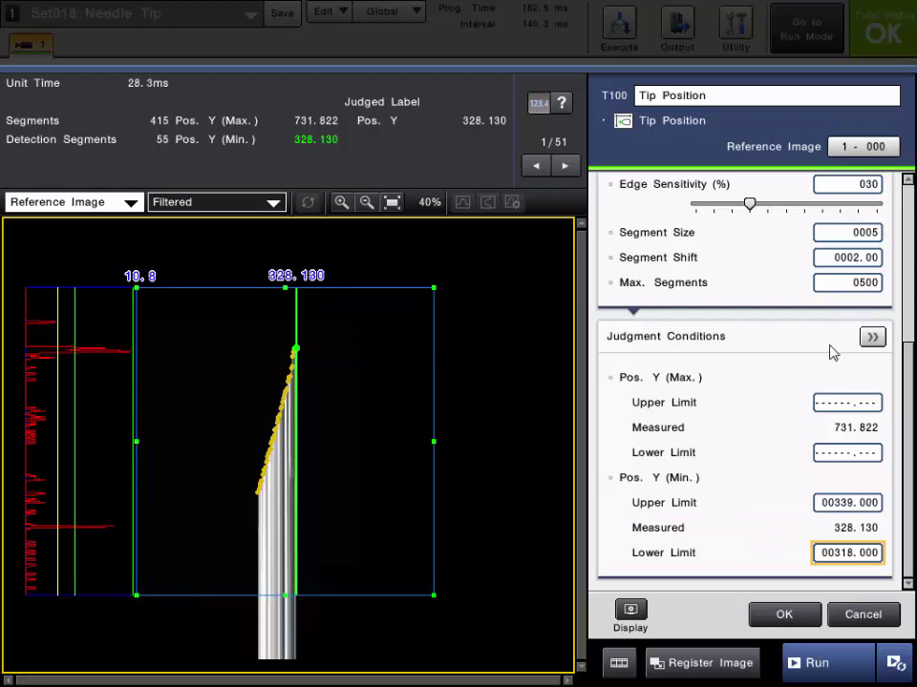
Step: Accept the Tip Position tool settings and test the judgment by running the inspection on further needle images
{"action": "left_click", "coordinate": [784, 615]}
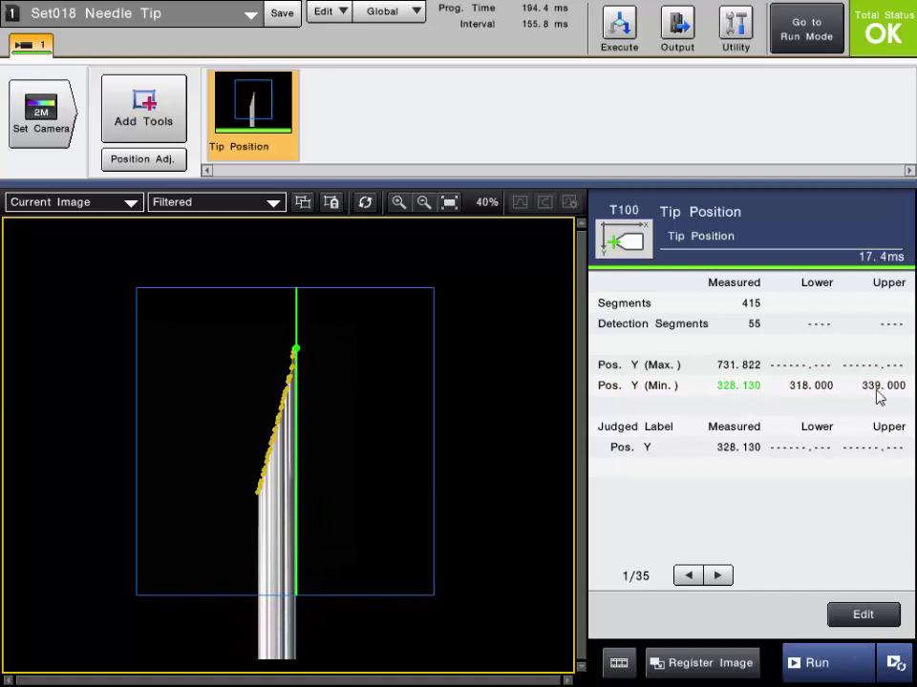
{"action": "left_click", "coordinate": [834, 668]}
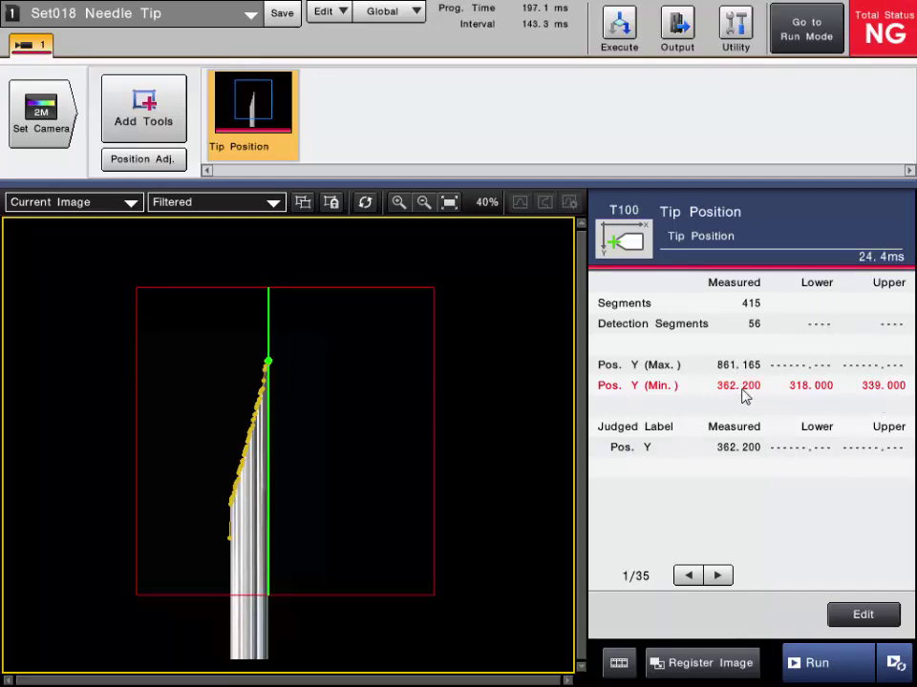
{"action": "left_click", "coordinate": [811, 672]}
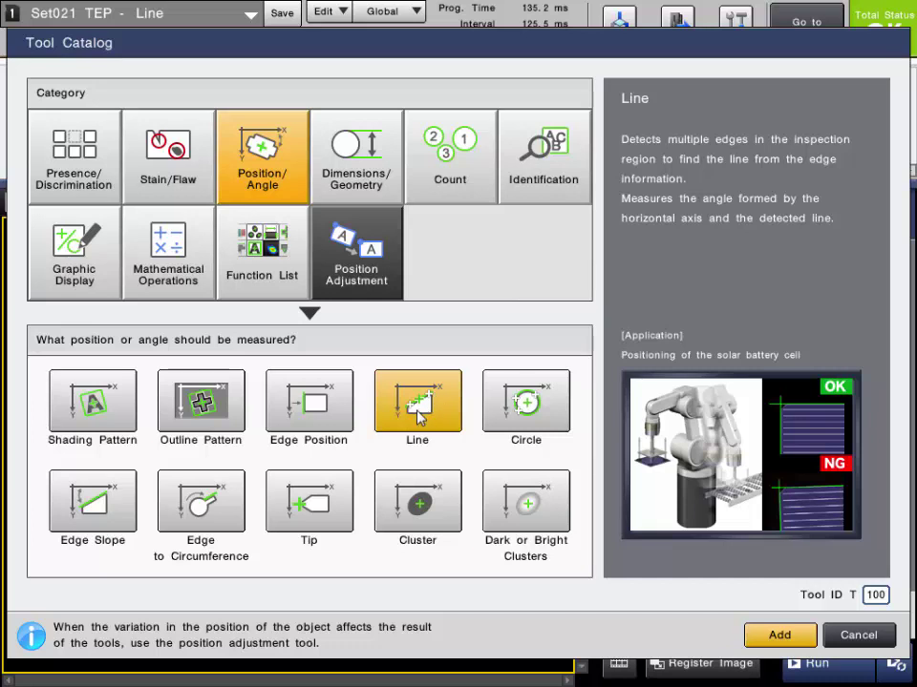
Step: Add a Line tool from the Position/Angle category to the Set021 TEP - Line program and accept the image registration
{"action": "left_click", "coordinate": [288, 153]}
{"action": "left_click", "coordinate": [437, 397]}
{"action": "left_click", "coordinate": [798, 635]}
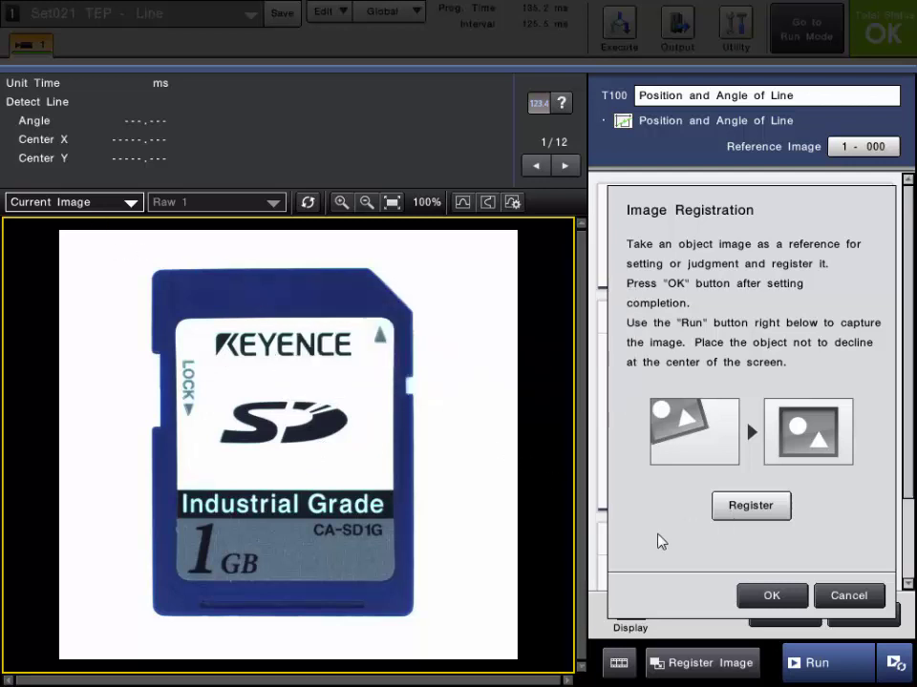
{"action": "left_click", "coordinate": [769, 596]}
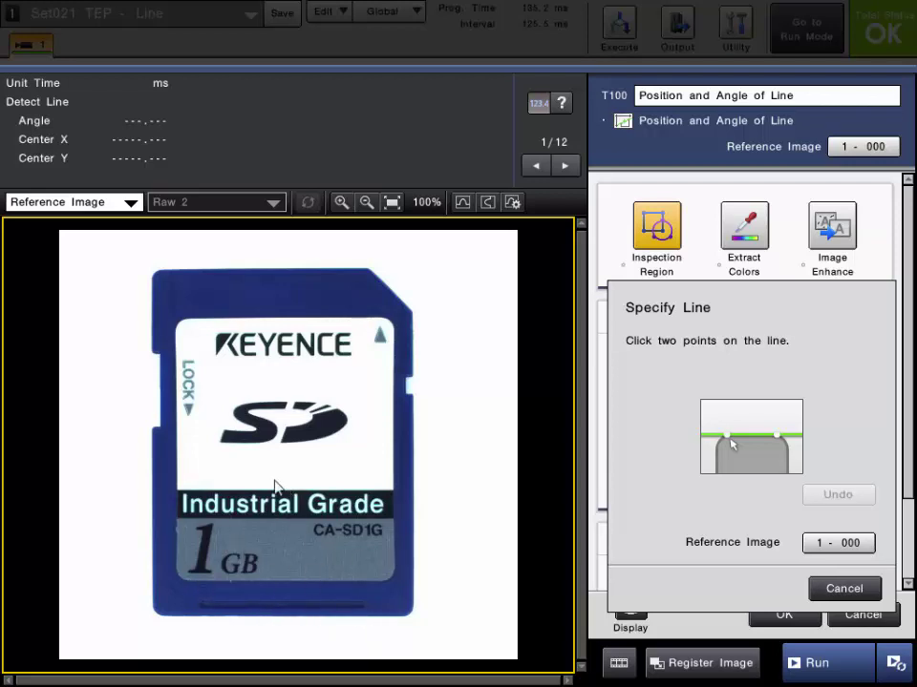
Step: Specify the line with two points on the SD card's bottom edge, and enlarge the inspection region in width and height around it
{"action": "left_click", "coordinate": [216, 616]}
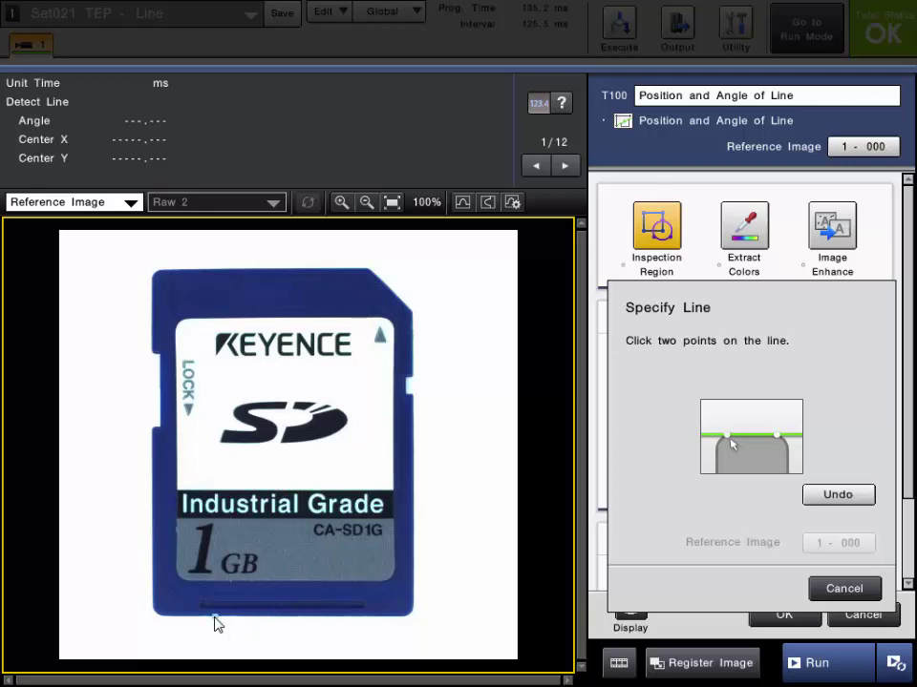
{"action": "left_click", "coordinate": [342, 622]}
{"action": "left_click_drag", "start_coordinate": [278, 600], "coordinate": [269, 647]}
{"action": "left_click_drag", "start_coordinate": [206, 618], "coordinate": [181, 618]}
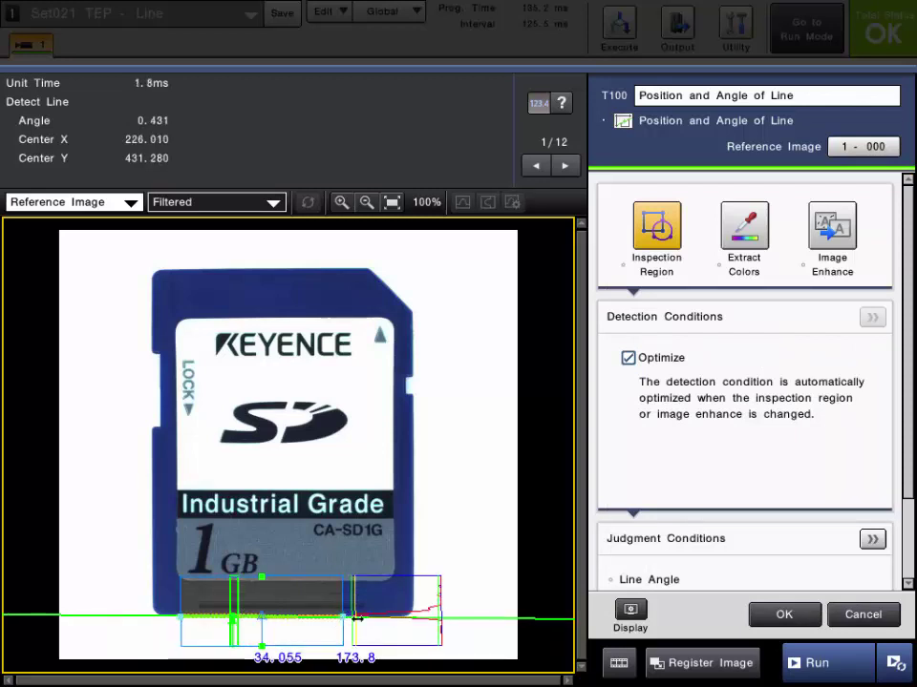
{"action": "left_click_drag", "start_coordinate": [341, 619], "coordinate": [374, 620]}
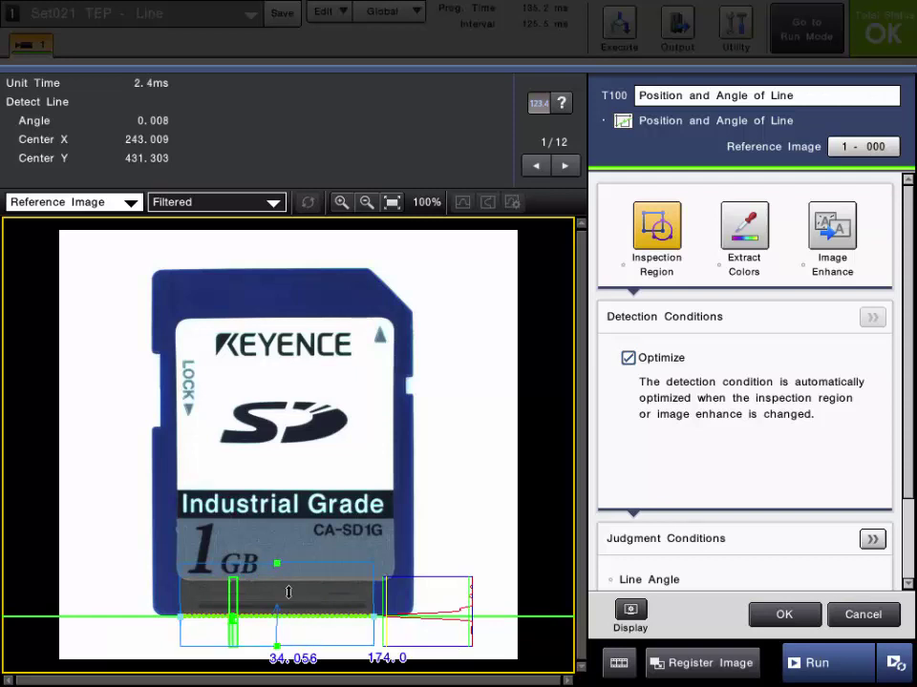
{"action": "left_click_drag", "start_coordinate": [277, 577], "coordinate": [277, 564]}
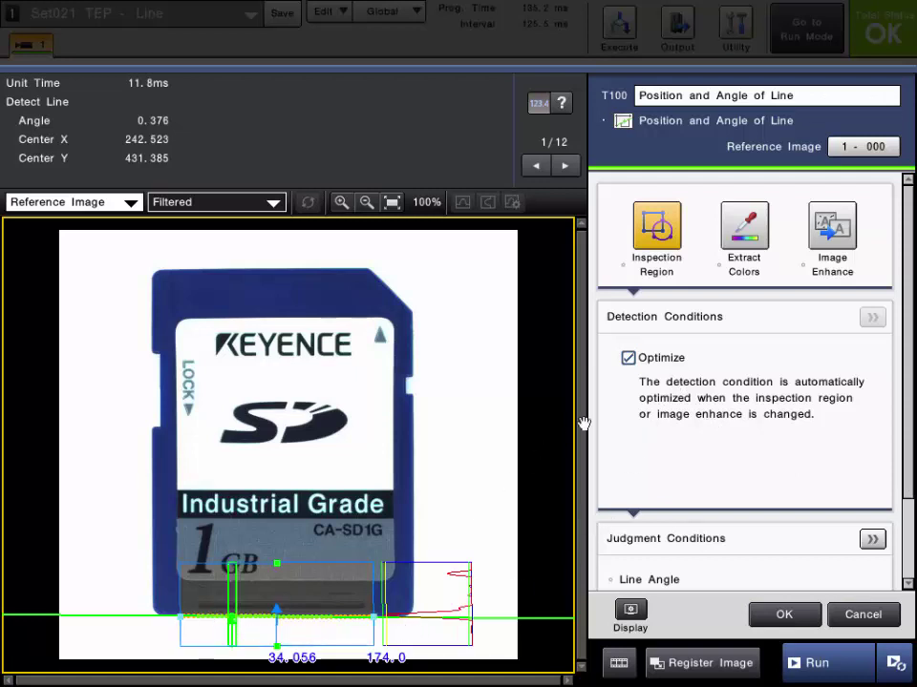
Step: Turn off Optimize to review the Line tool's detailed detection conditions, and turn Optimize back on
{"action": "left_click", "coordinate": [627, 359]}
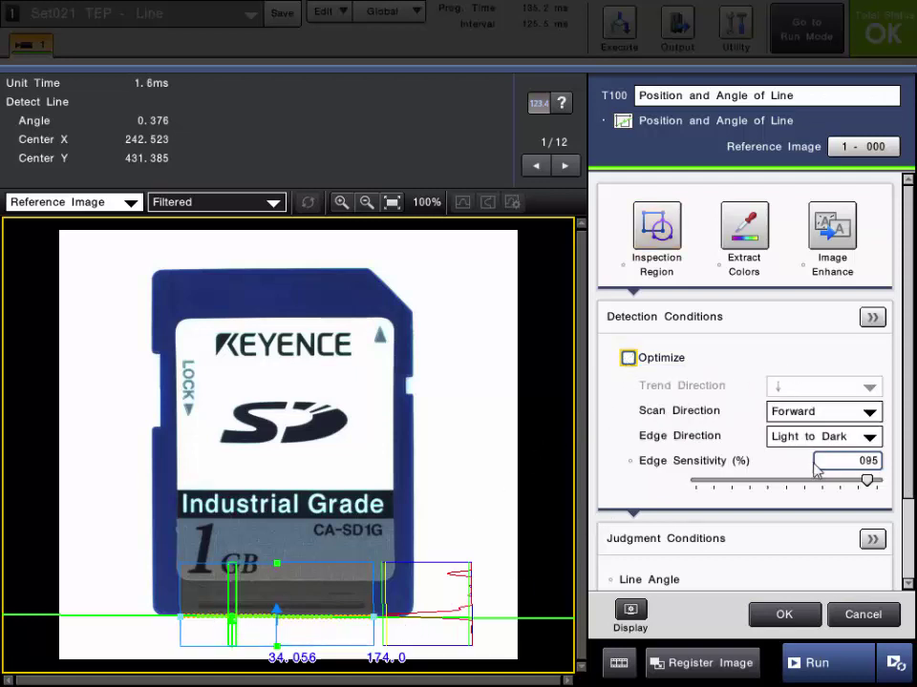
{"action": "left_click", "coordinate": [872, 317]}
{"action": "scroll", "coordinate": [773, 503], "scroll_direction": "down", "scroll_amount": 3}
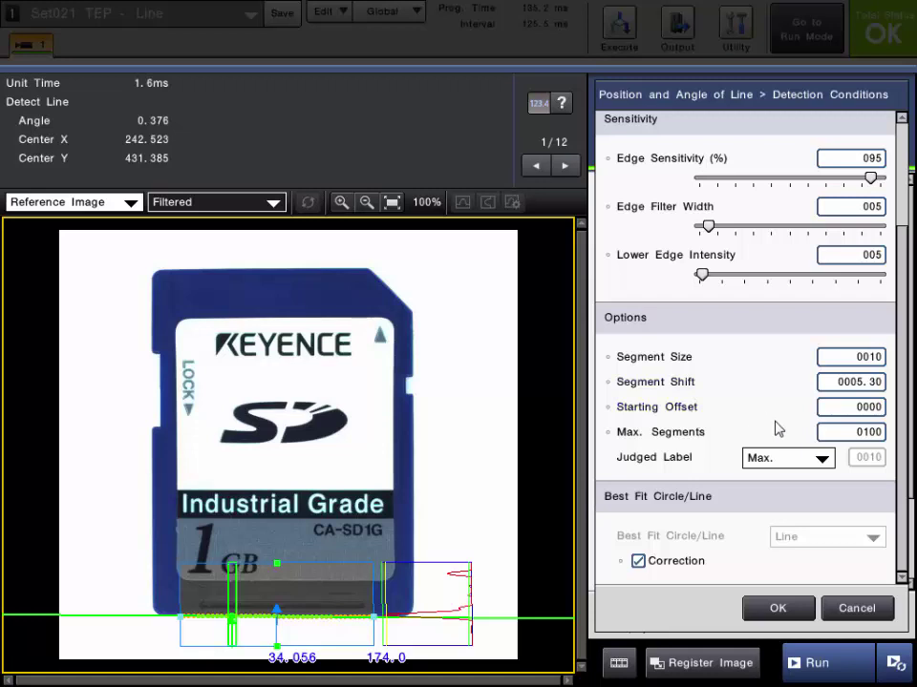
{"action": "left_click", "coordinate": [799, 620]}
{"action": "left_click", "coordinate": [627, 359]}
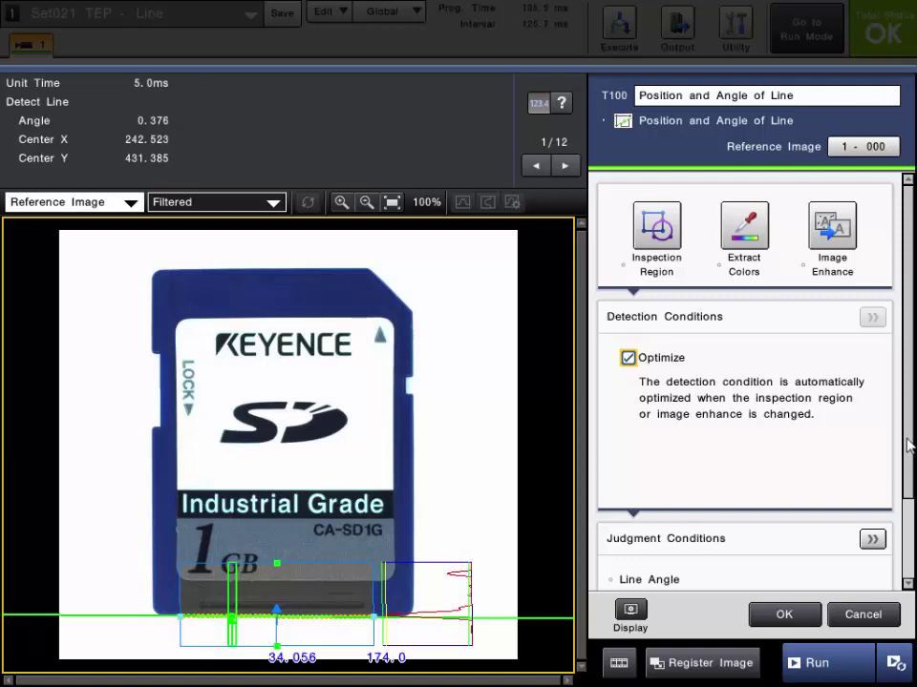
Step: Run the inspection on the current image and set the Line Angle upper limit to 5.000
{"action": "scroll", "coordinate": [906, 440], "scroll_direction": "down", "scroll_amount": 3}
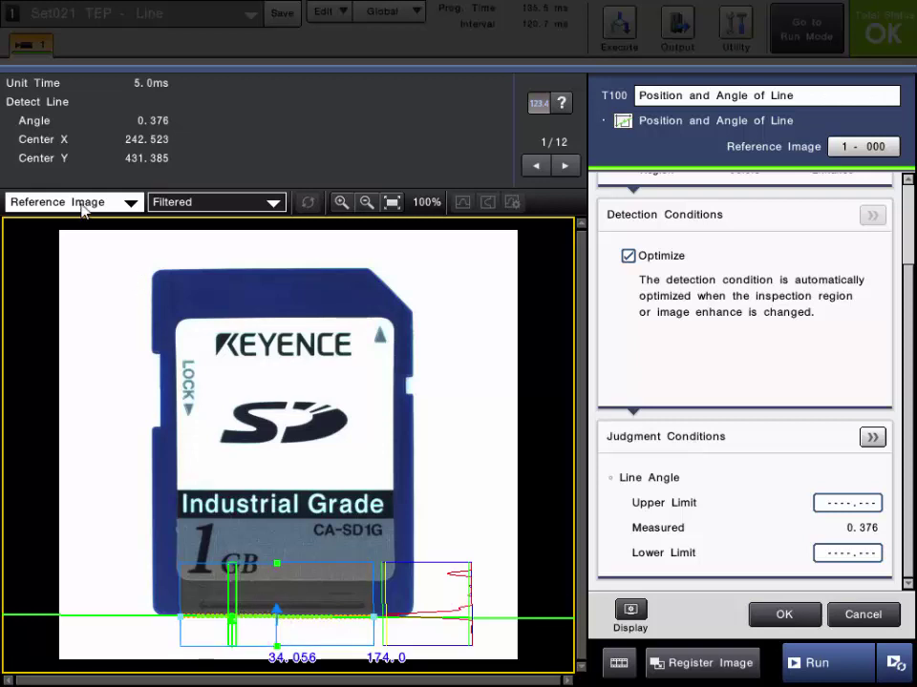
{"action": "left_click", "coordinate": [821, 664]}
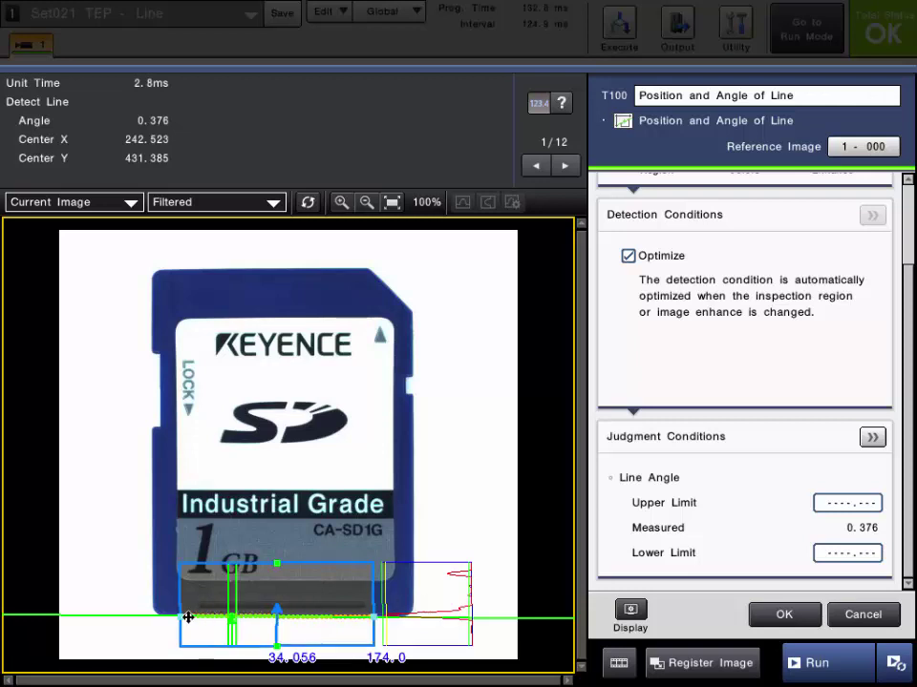
{"action": "left_click", "coordinate": [847, 502]}
{"action": "left_click", "coordinate": [804, 351]}
{"action": "left_click", "coordinate": [805, 350]}
{"action": "left_click", "coordinate": [807, 352]}
{"action": "left_click", "coordinate": [807, 351]}
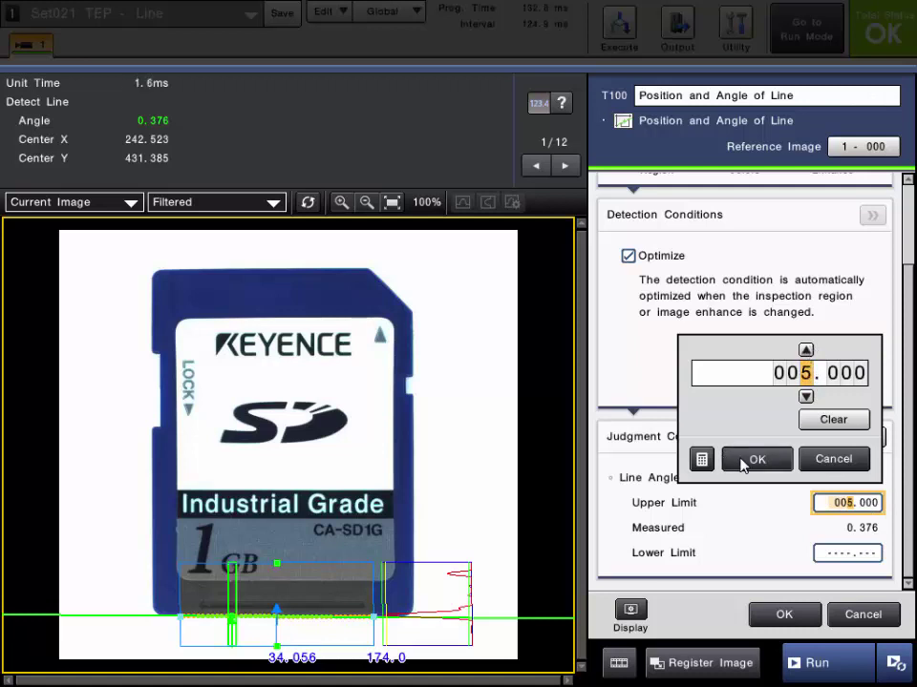
{"action": "left_click", "coordinate": [757, 458]}
Step: Set the Line Angle lower limit to -5.000
{"action": "left_click", "coordinate": [845, 553]}
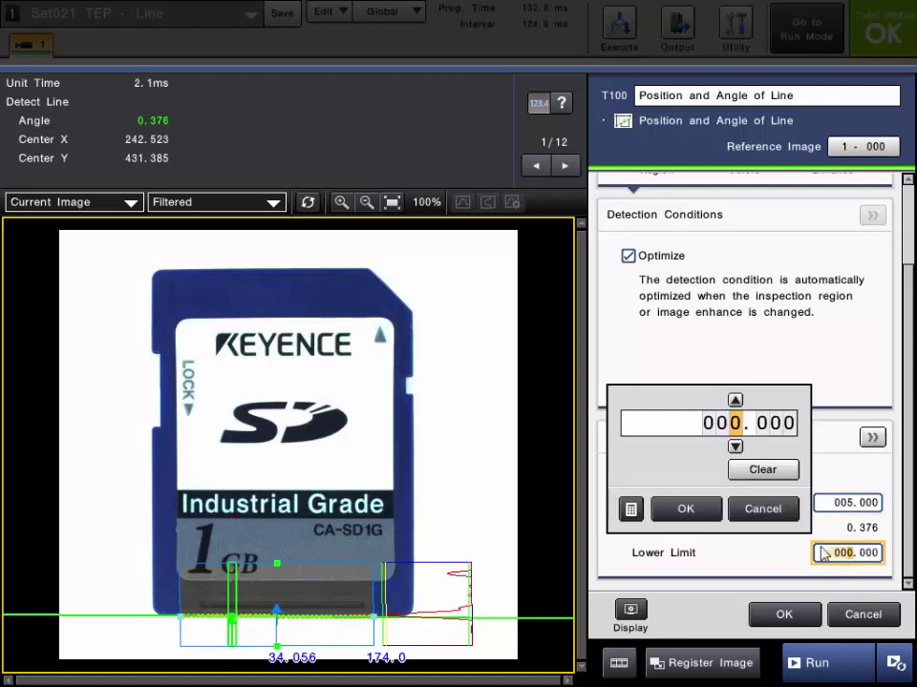
{"action": "left_click", "coordinate": [736, 447]}
{"action": "left_click", "coordinate": [735, 446]}
{"action": "left_click", "coordinate": [735, 447]}
{"action": "left_click", "coordinate": [735, 446]}
{"action": "left_click", "coordinate": [735, 447]}
{"action": "left_click", "coordinate": [684, 509]}
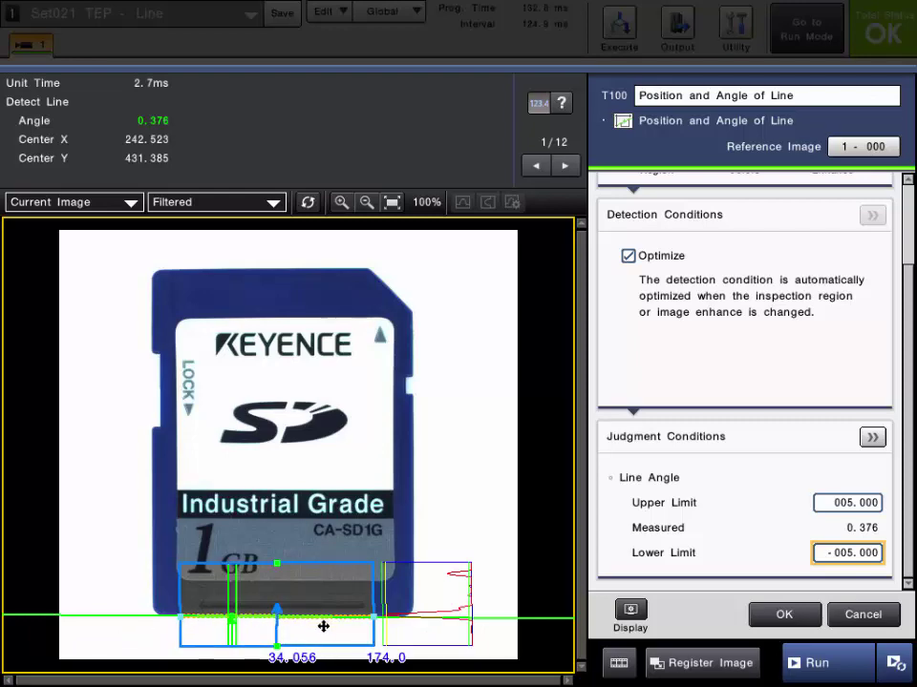
Step: Inspect the detected line up close and test the angle limits by running the inspection on several SD card images
{"action": "scroll", "coordinate": [323, 626], "scroll_direction": "up", "scroll_amount": 5}
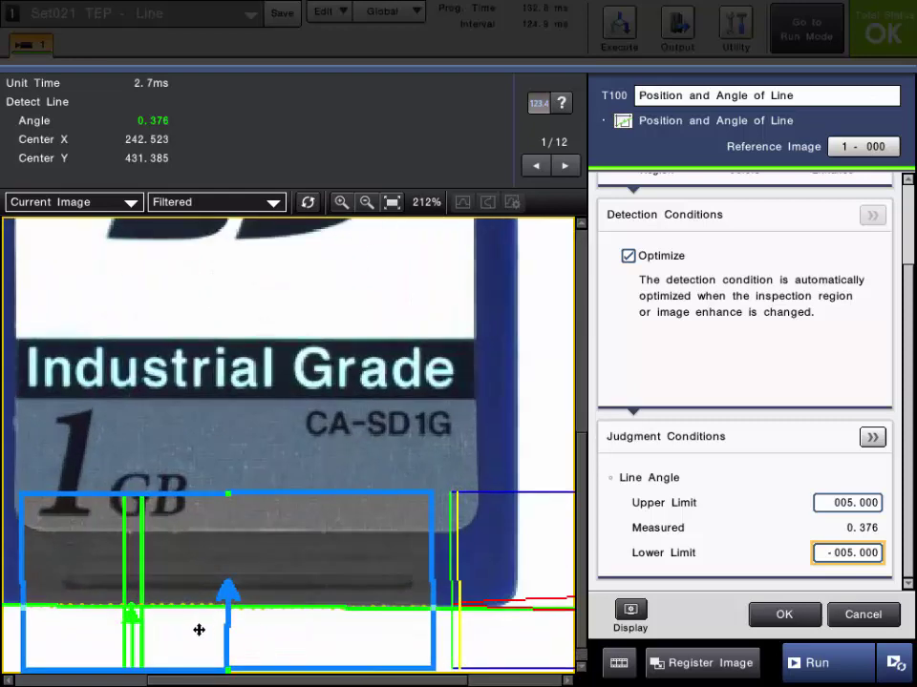
{"action": "left_click", "coordinate": [391, 202]}
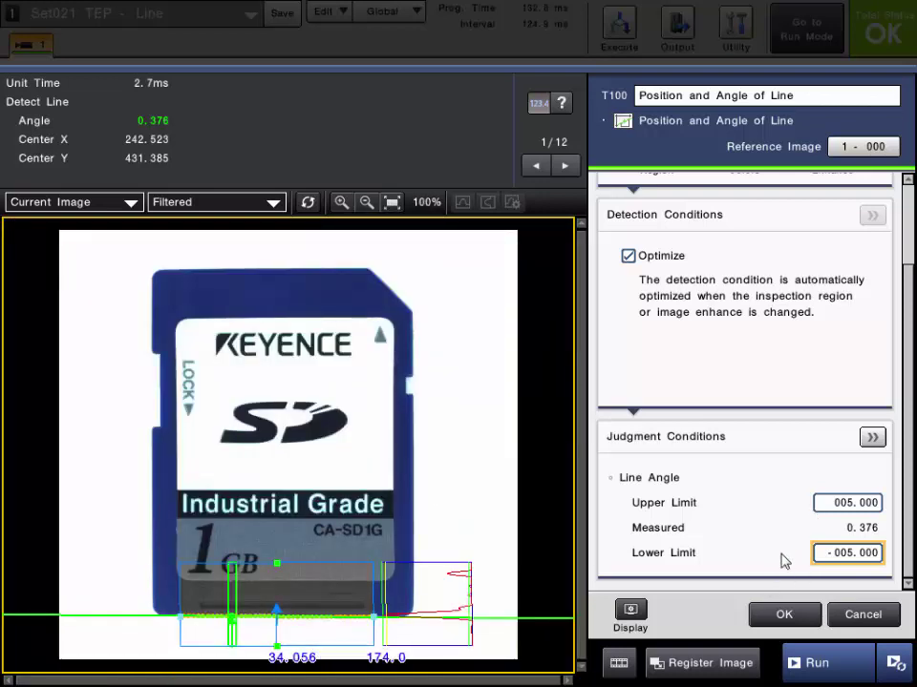
{"action": "left_click", "coordinate": [821, 662]}
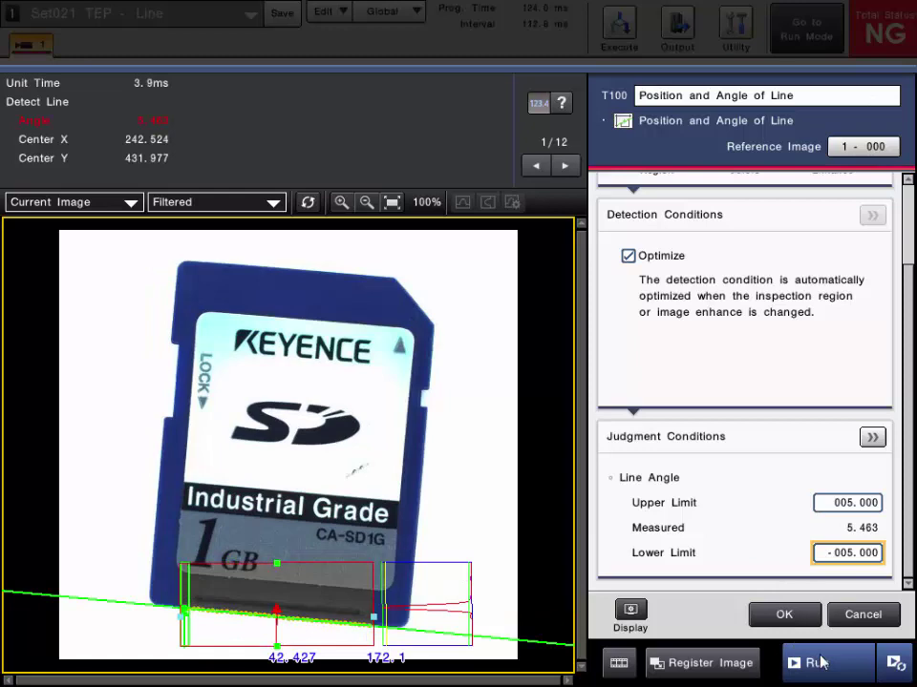
{"action": "left_click", "coordinate": [823, 663]}
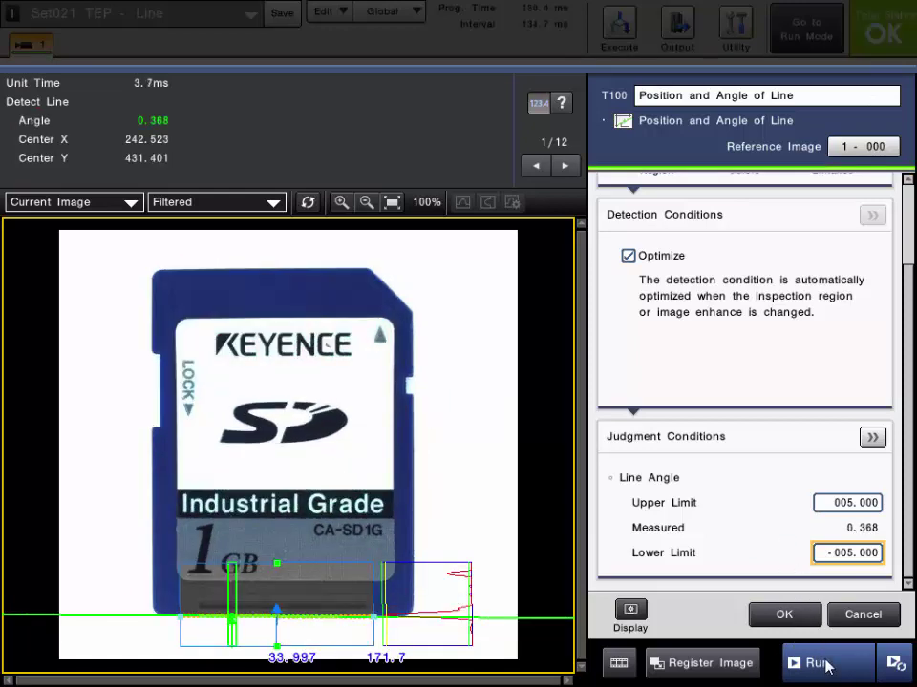
{"action": "left_click", "coordinate": [823, 663]}
{"action": "left_click", "coordinate": [823, 663]}
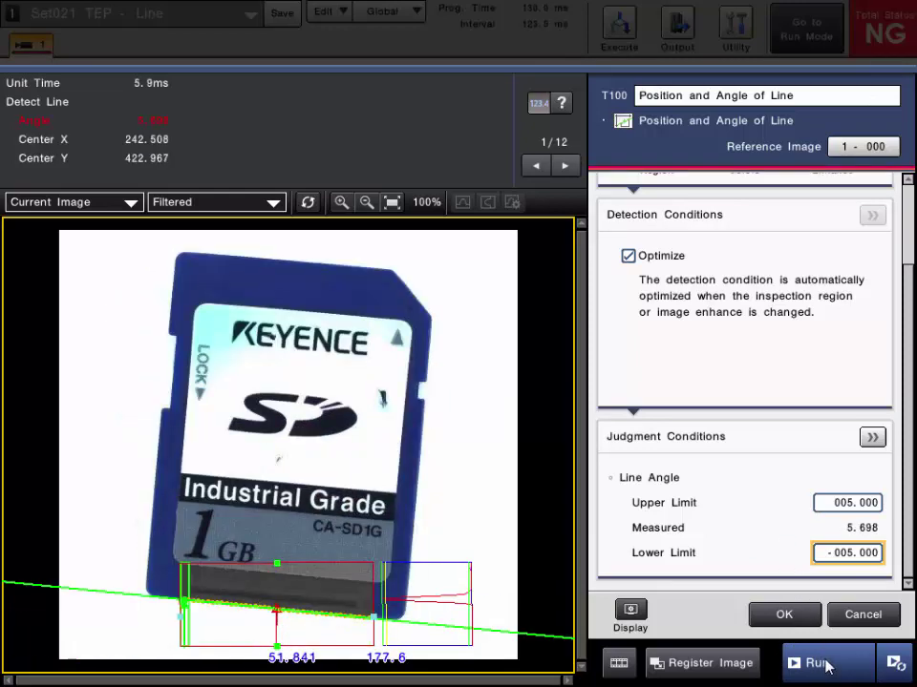
Step: Review the Line tool's full list of judgment conditions and accept the tool settings
{"action": "left_click", "coordinate": [871, 438]}
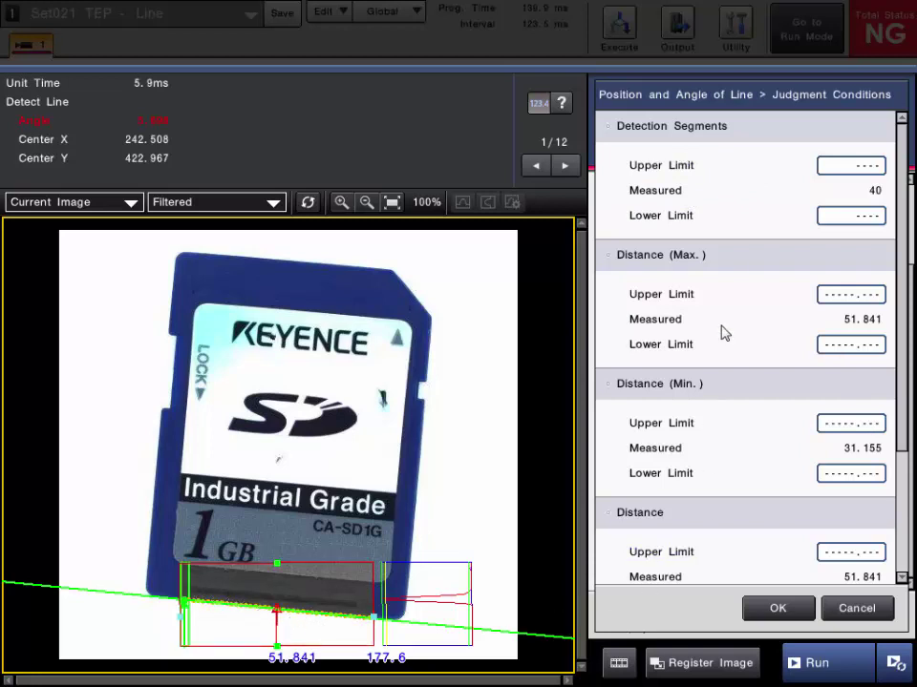
{"action": "scroll", "coordinate": [769, 225], "scroll_direction": "down", "scroll_amount": 2}
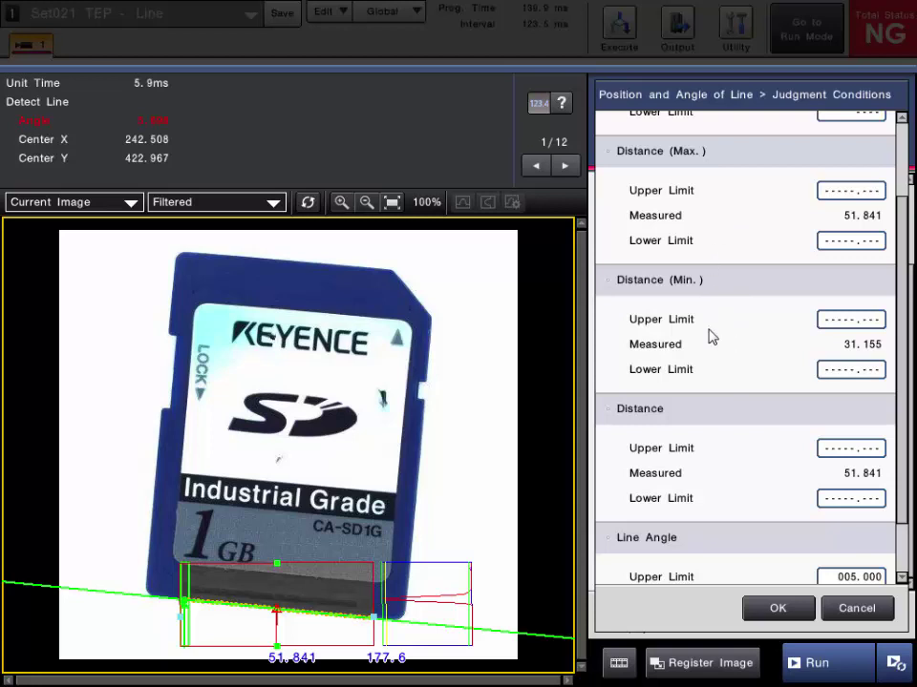
{"action": "scroll", "coordinate": [904, 413], "scroll_direction": "down", "scroll_amount": 3}
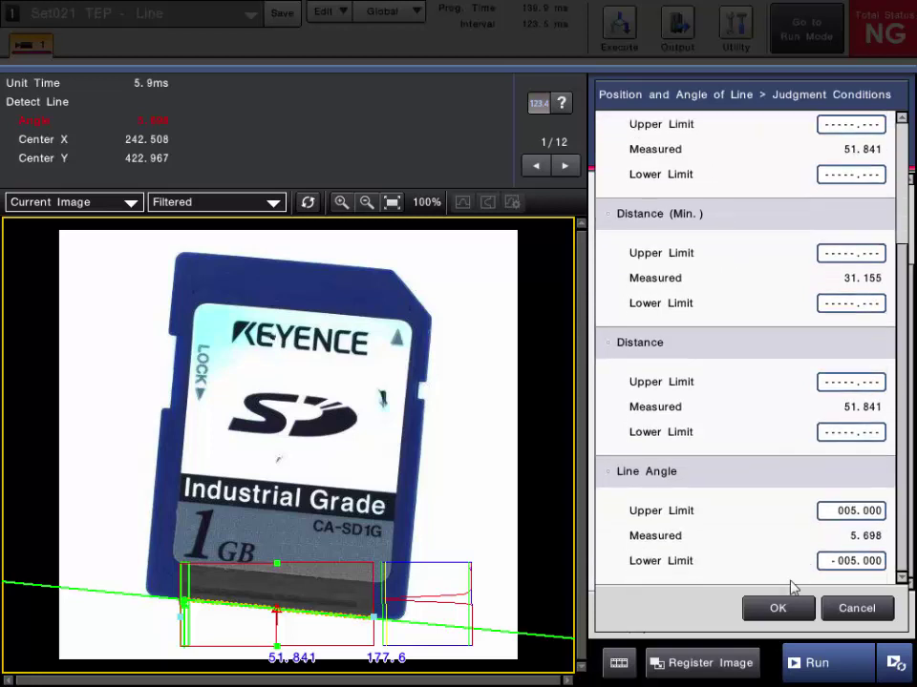
{"action": "left_click", "coordinate": [778, 608]}
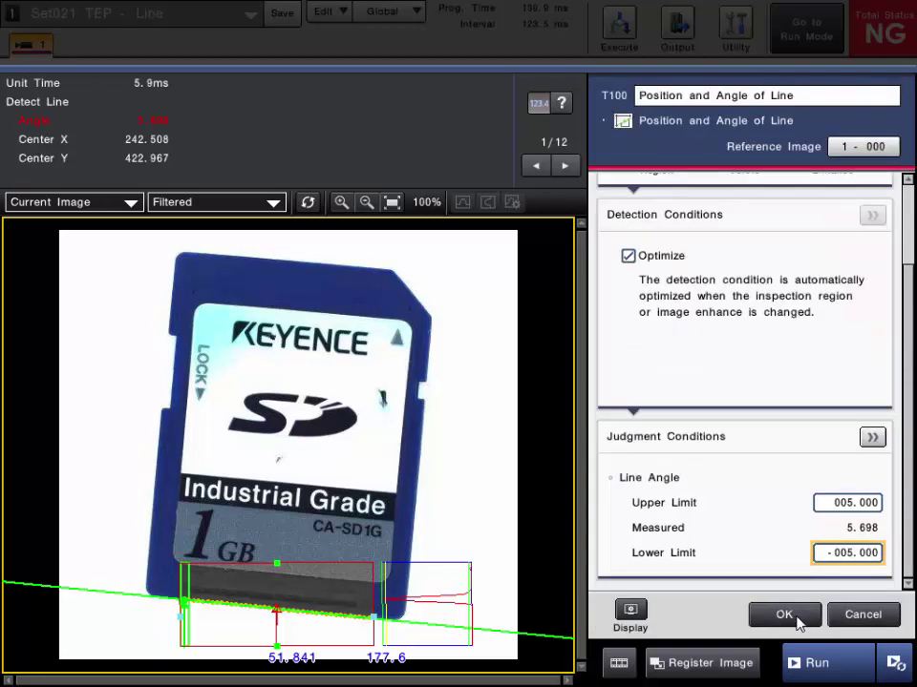
{"action": "left_click", "coordinate": [793, 618]}
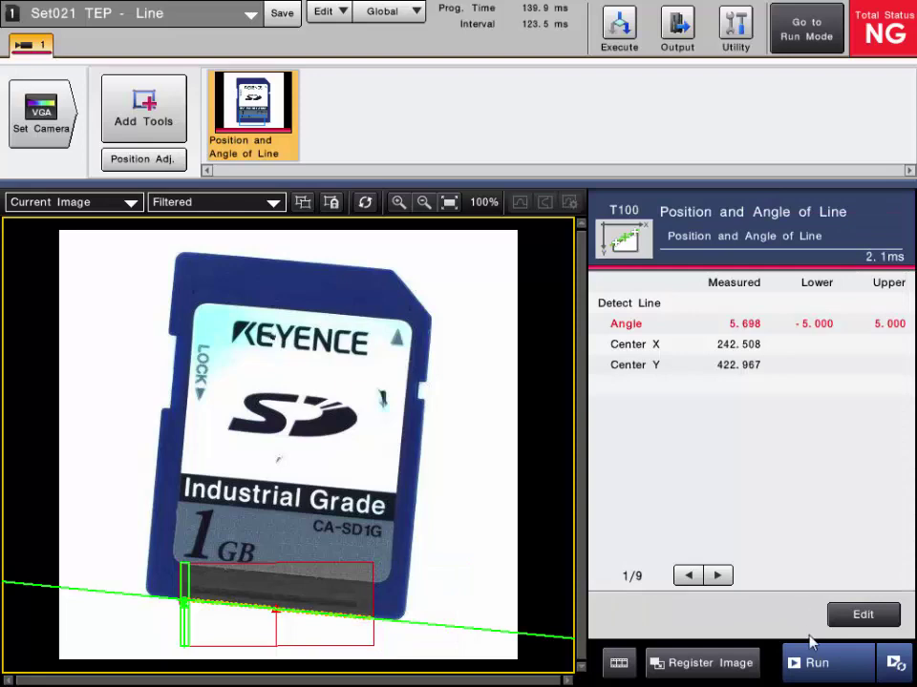
Step: Run the inspection on further SD card images with the finished Line tool and examine the angle and center results
{"action": "left_click", "coordinate": [816, 664]}
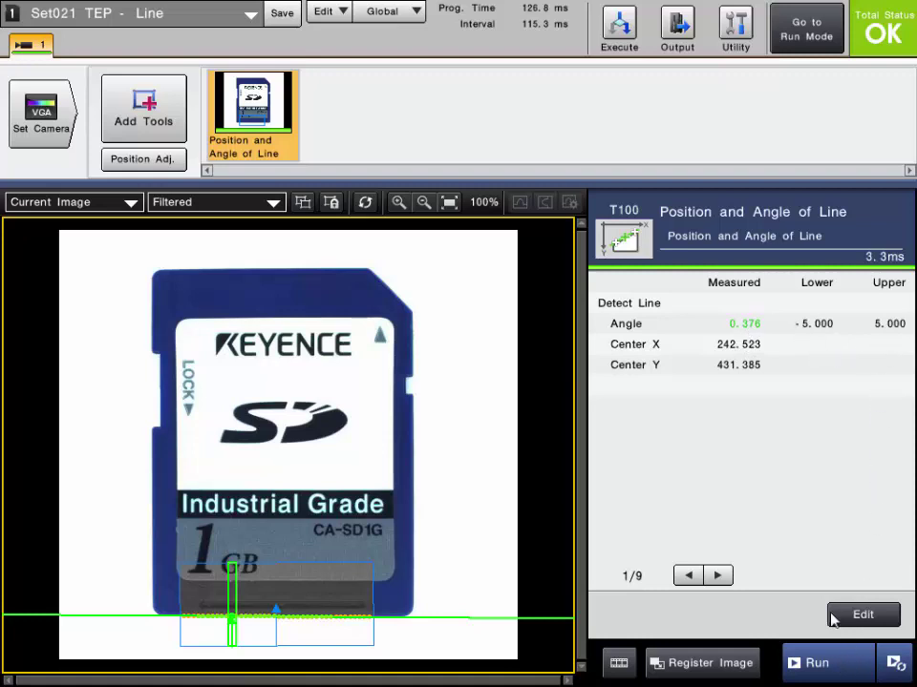
{"action": "left_click", "coordinate": [840, 657]}
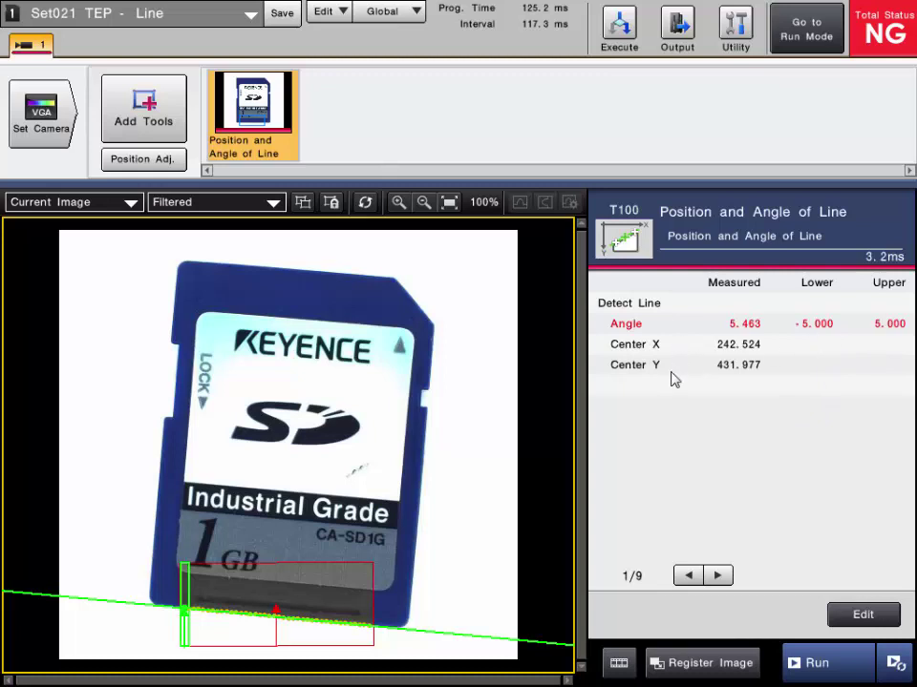
{"action": "left_click", "coordinate": [287, 614]}
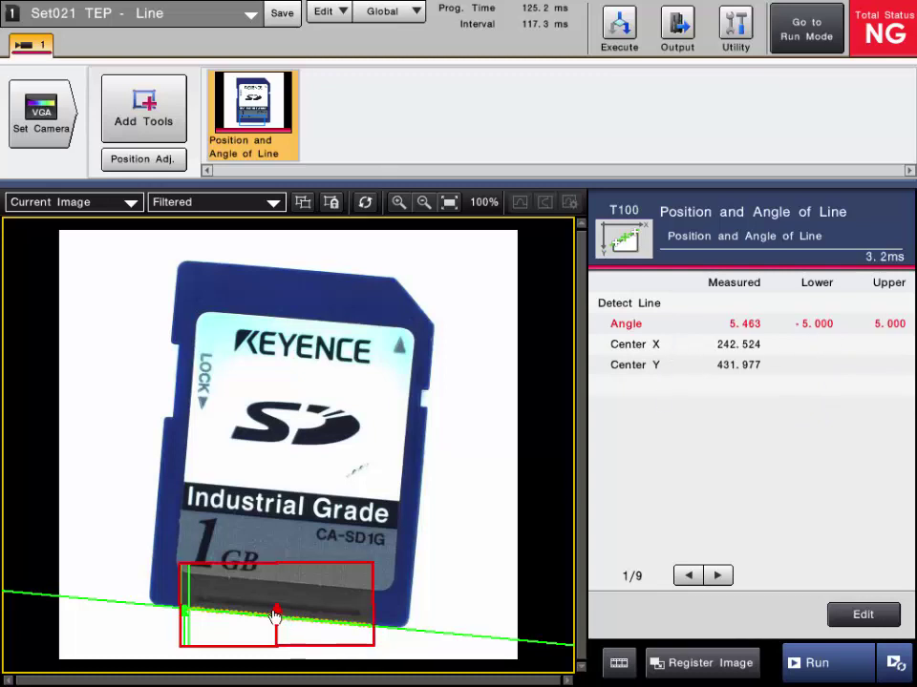
{"action": "left_click", "coordinate": [530, 562]}
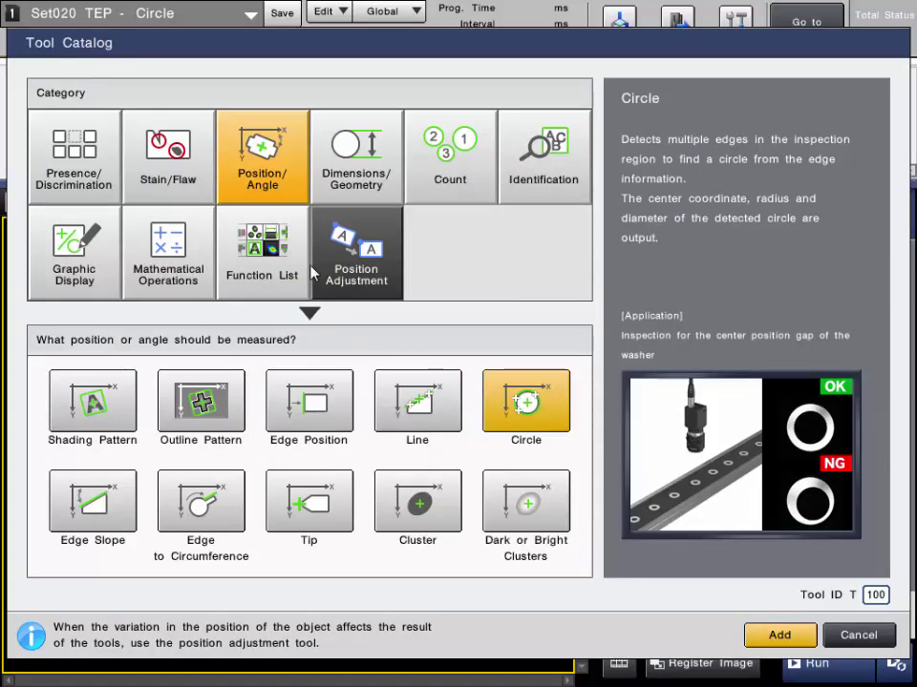
Step: Add a Circle tool from the Position/Angle category to the Set020 TEP - Circle program
{"action": "left_click", "coordinate": [270, 180]}
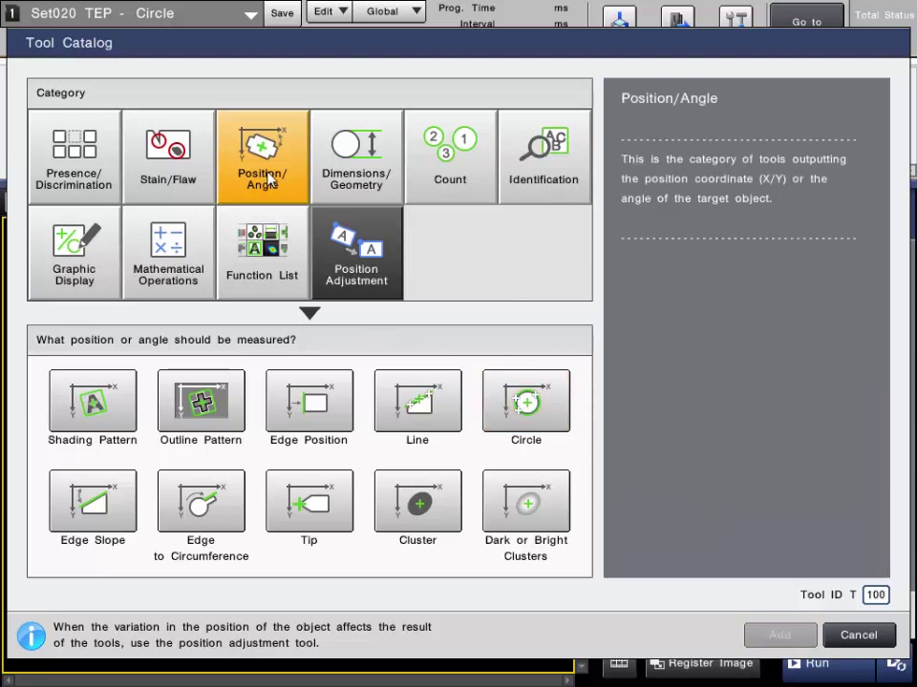
{"action": "left_click", "coordinate": [531, 402]}
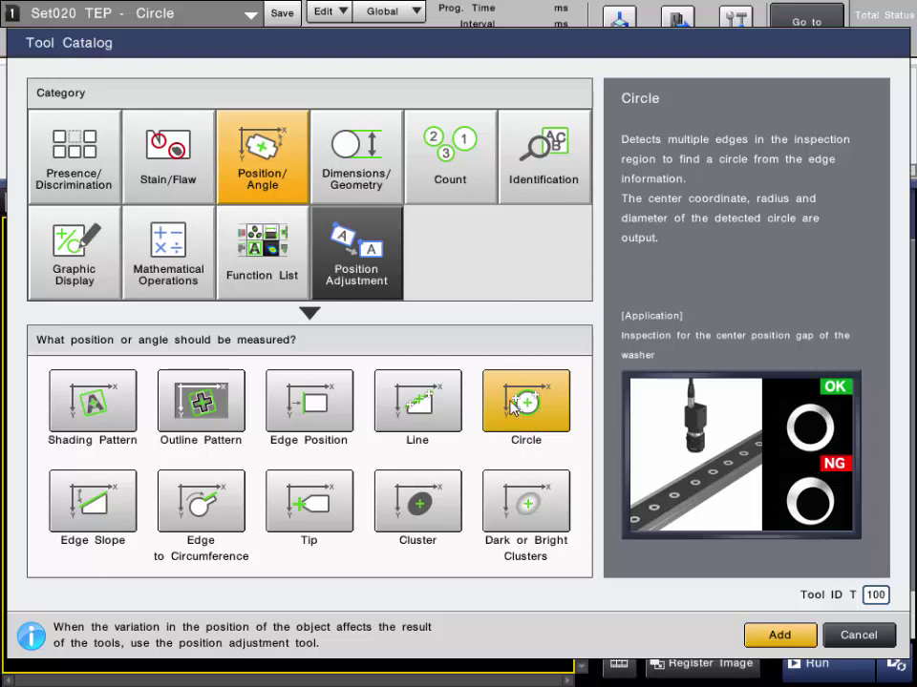
{"action": "left_click", "coordinate": [273, 182]}
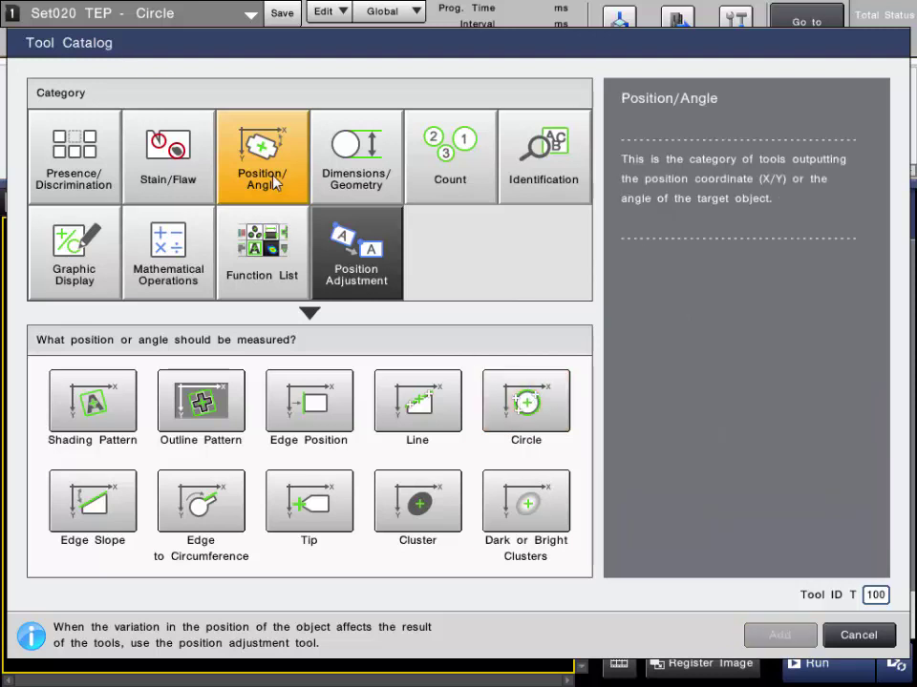
{"action": "left_click", "coordinate": [531, 413]}
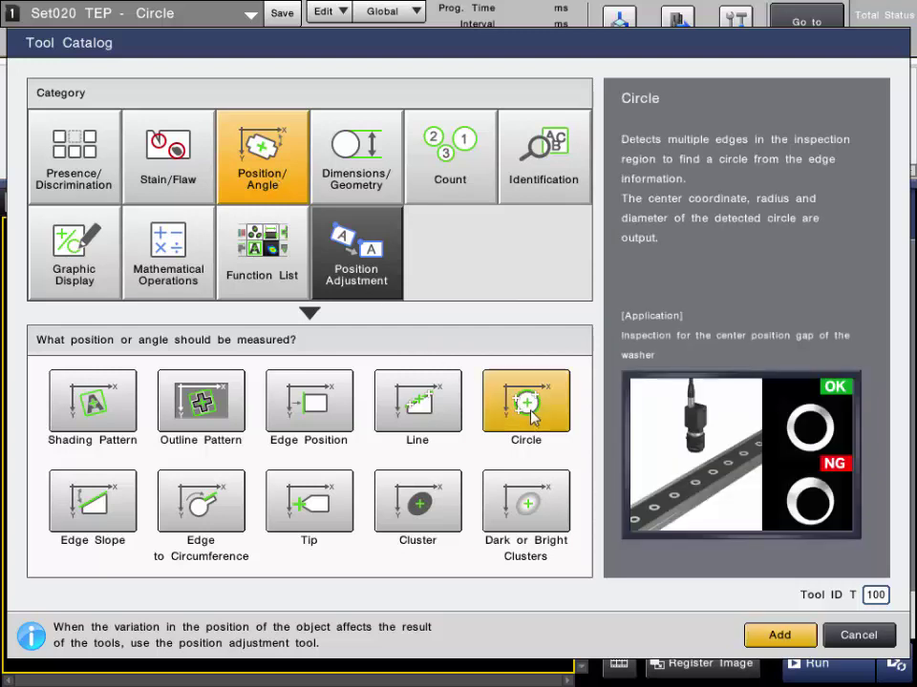
{"action": "left_click", "coordinate": [779, 634]}
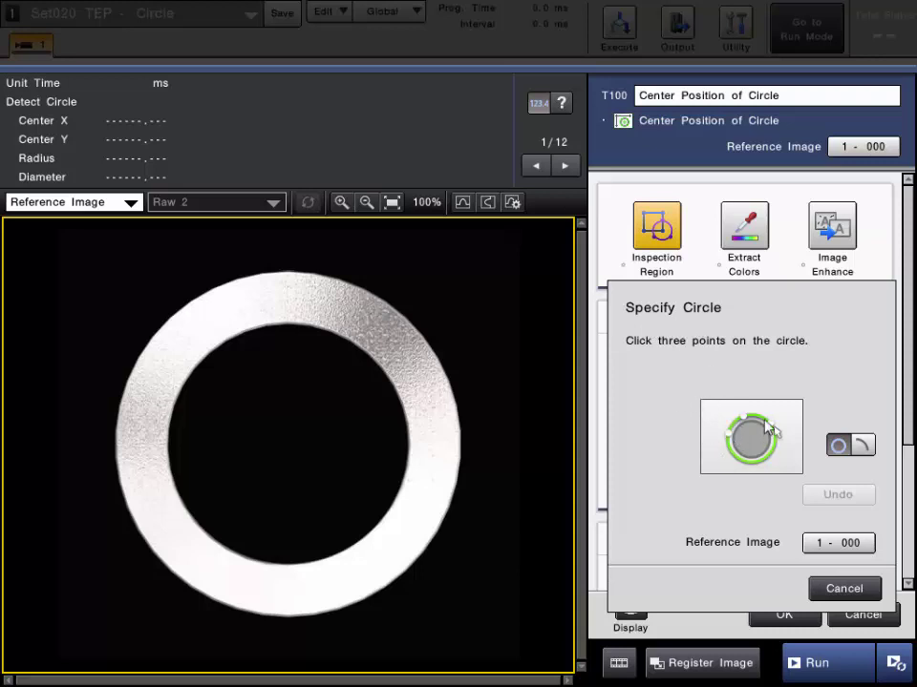
Step: Specify the full circle with three points on the washer's inner edge, and widen the ring-shaped inspection region inward and outward
{"action": "left_click", "coordinate": [862, 449]}
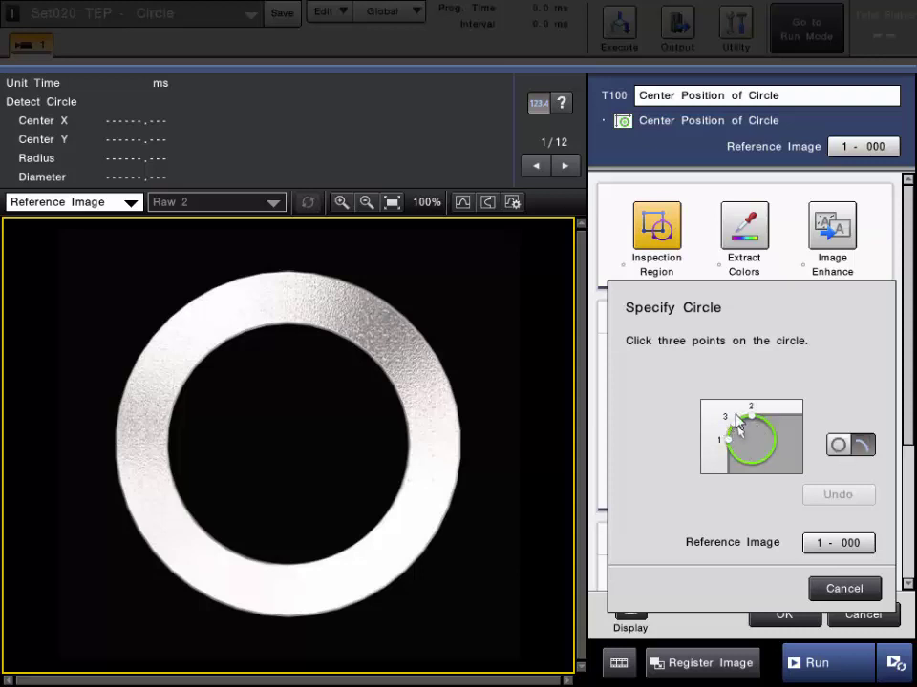
{"action": "left_click", "coordinate": [836, 447]}
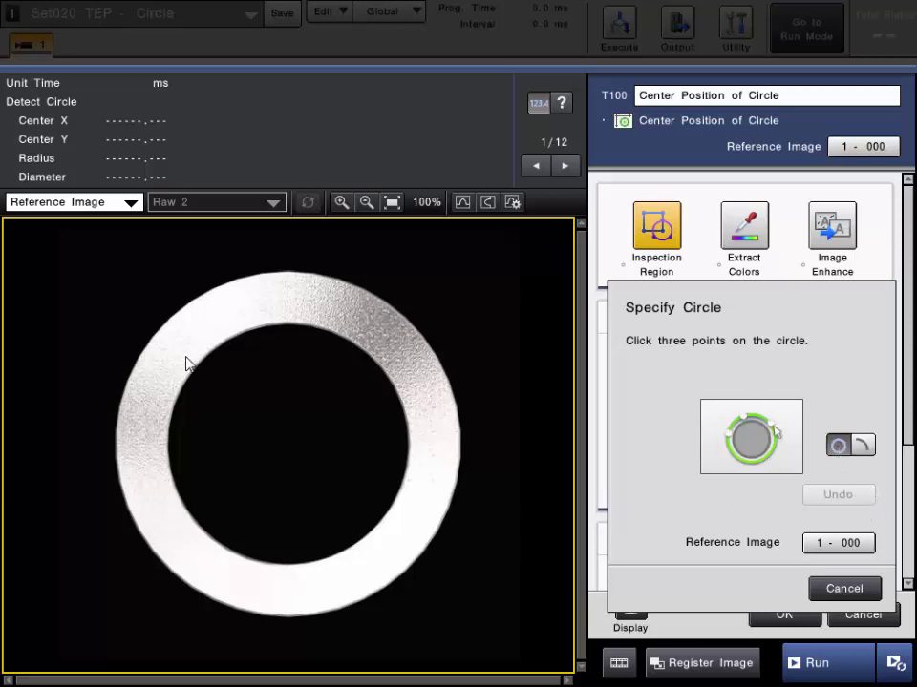
{"action": "left_click", "coordinate": [175, 398]}
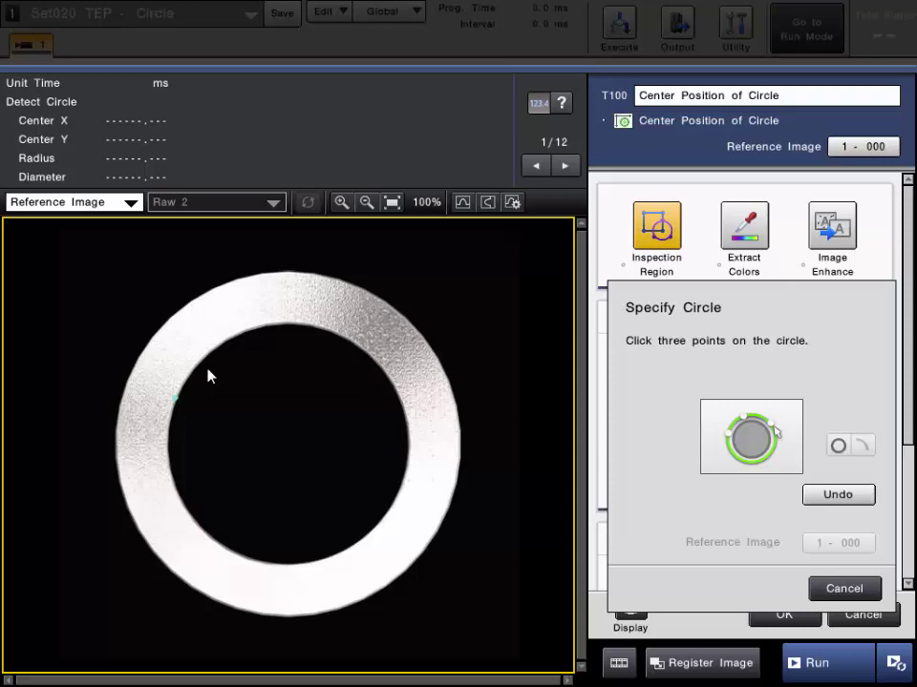
{"action": "left_click", "coordinate": [300, 330]}
{"action": "left_click", "coordinate": [394, 388]}
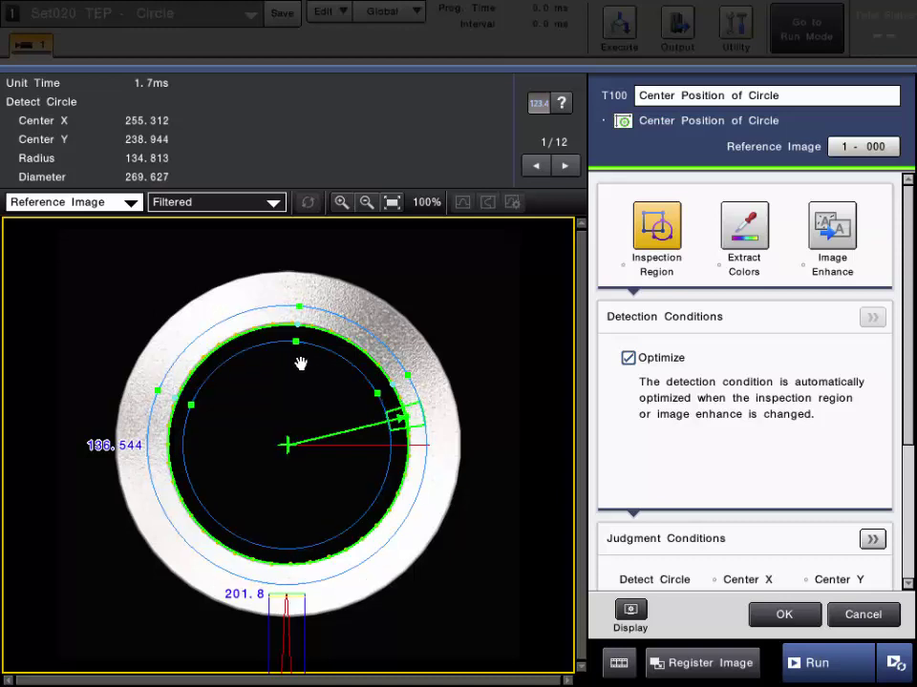
{"action": "left_click_drag", "start_coordinate": [297, 342], "coordinate": [296, 368]}
{"action": "left_click_drag", "start_coordinate": [301, 308], "coordinate": [302, 295]}
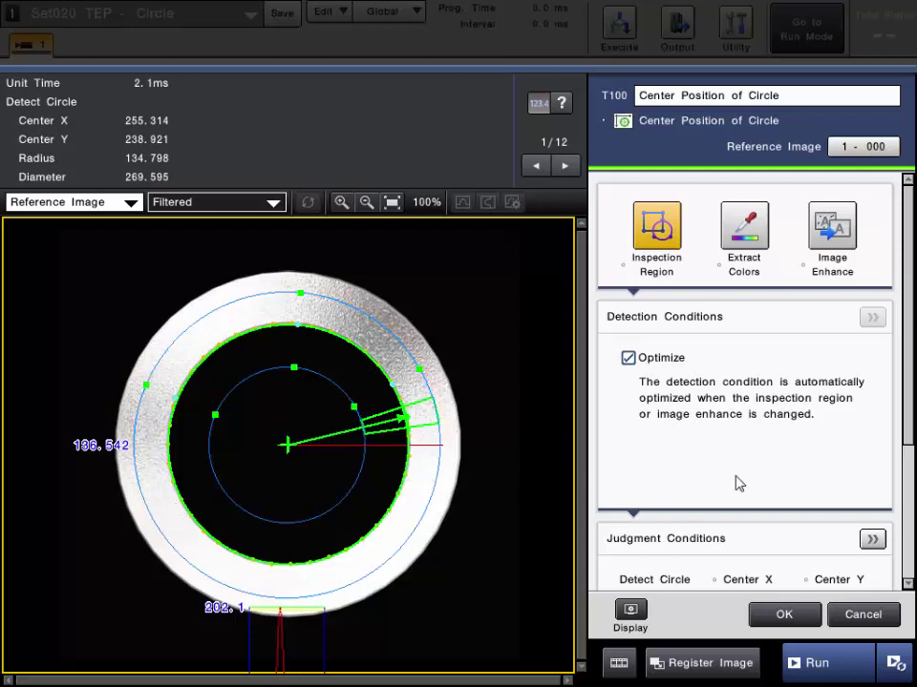
Step: Turn off Optimize to review the Circle tool's detailed detection conditions, and turn Optimize back on
{"action": "left_click", "coordinate": [627, 358]}
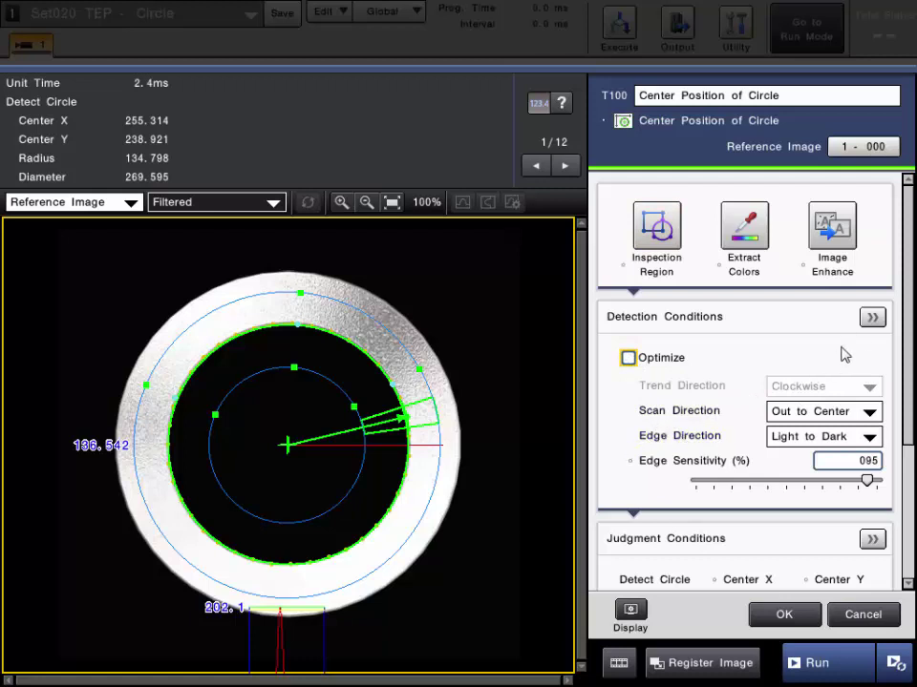
{"action": "left_click", "coordinate": [872, 317]}
{"action": "scroll", "coordinate": [903, 390], "scroll_direction": "down", "scroll_amount": 2}
{"action": "scroll", "coordinate": [714, 401], "scroll_direction": "down", "scroll_amount": 2}
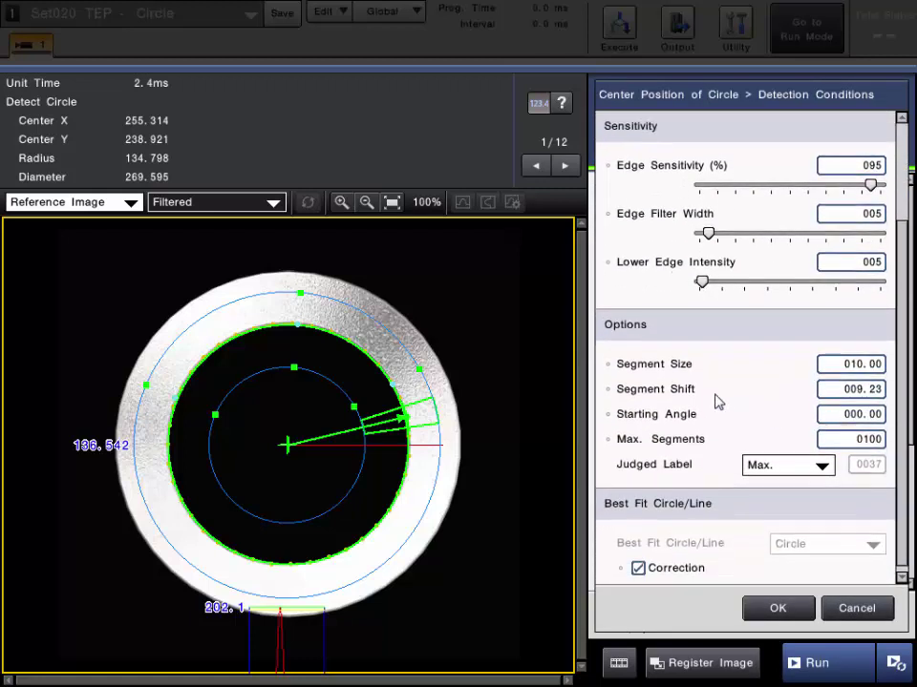
{"action": "left_click", "coordinate": [777, 609]}
{"action": "left_click", "coordinate": [628, 358]}
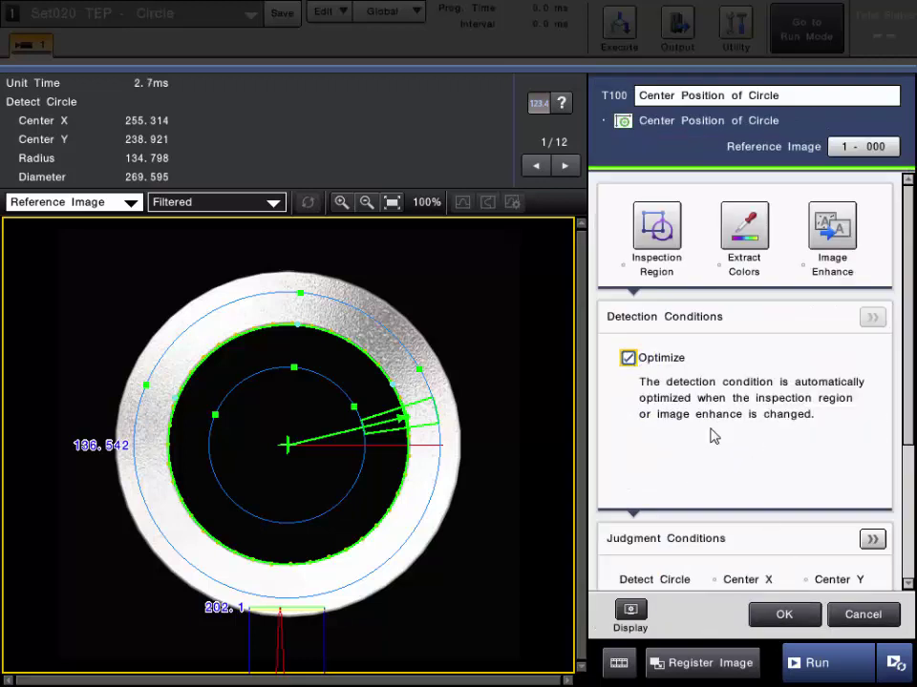
Step: Set the detected circle's Radius judgment limits to an upper limit of 137.000 and a lower limit of 131.000
{"action": "left_click_drag", "start_coordinate": [911, 399], "coordinate": [913, 542]}
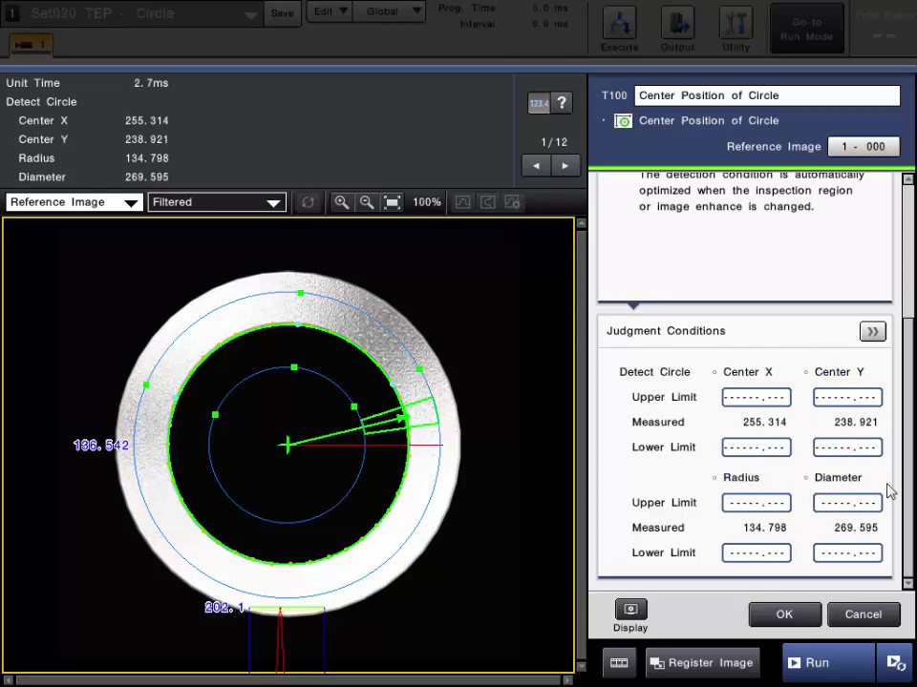
{"action": "left_click", "coordinate": [733, 506]}
{"action": "left_click", "coordinate": [714, 350]}
{"action": "left_click", "coordinate": [714, 351]}
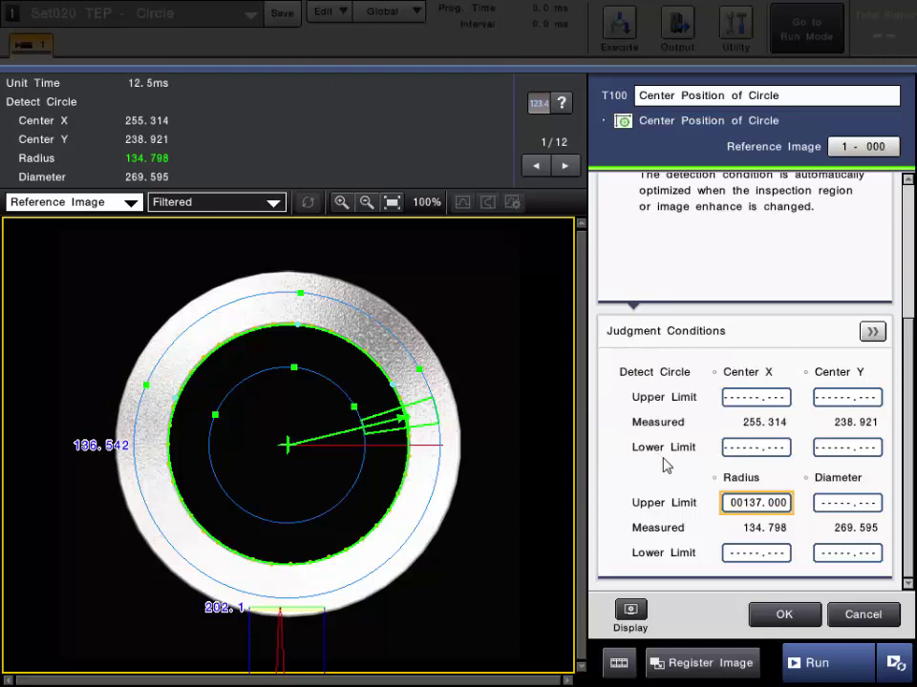
{"action": "left_click", "coordinate": [750, 553]}
{"action": "left_click", "coordinate": [644, 446]}
{"action": "left_click", "coordinate": [644, 446]}
{"action": "left_click", "coordinate": [644, 446]}
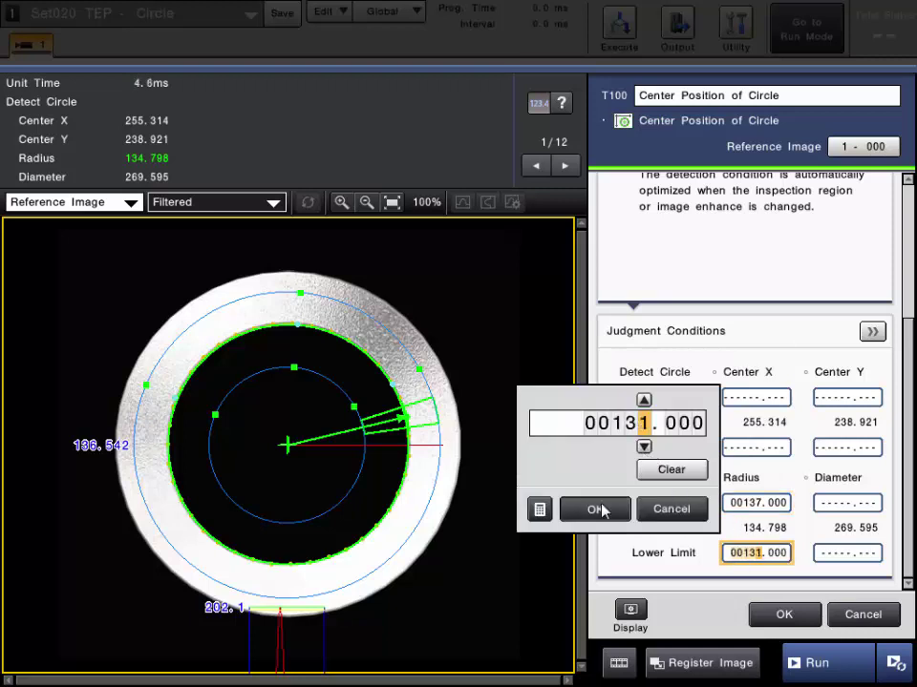
{"action": "left_click", "coordinate": [601, 509]}
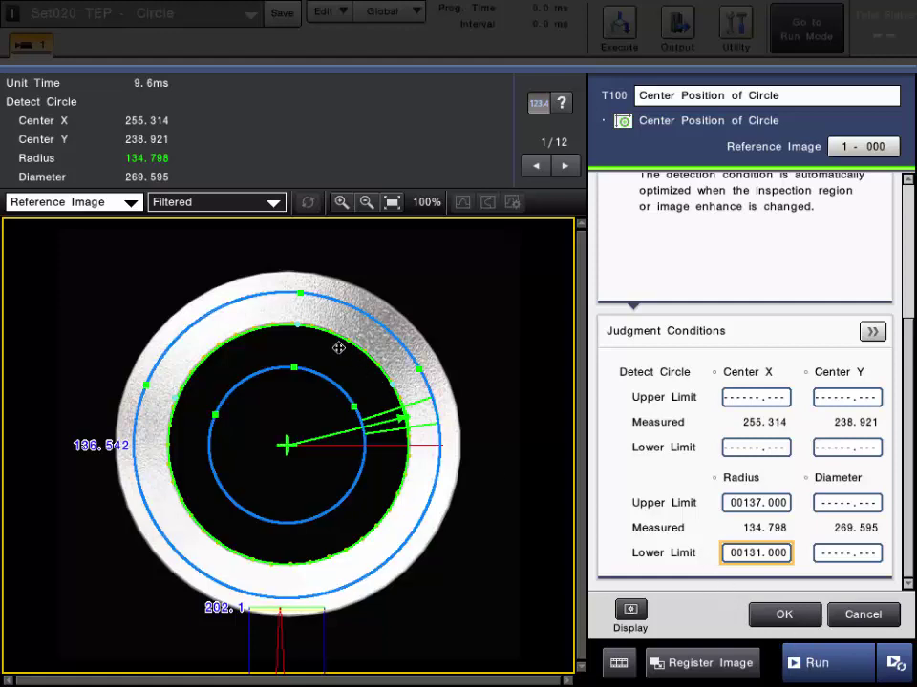
Step: Run the inspection on several washer images to test the Circle tool's radius limits
{"action": "left_click", "coordinate": [820, 663]}
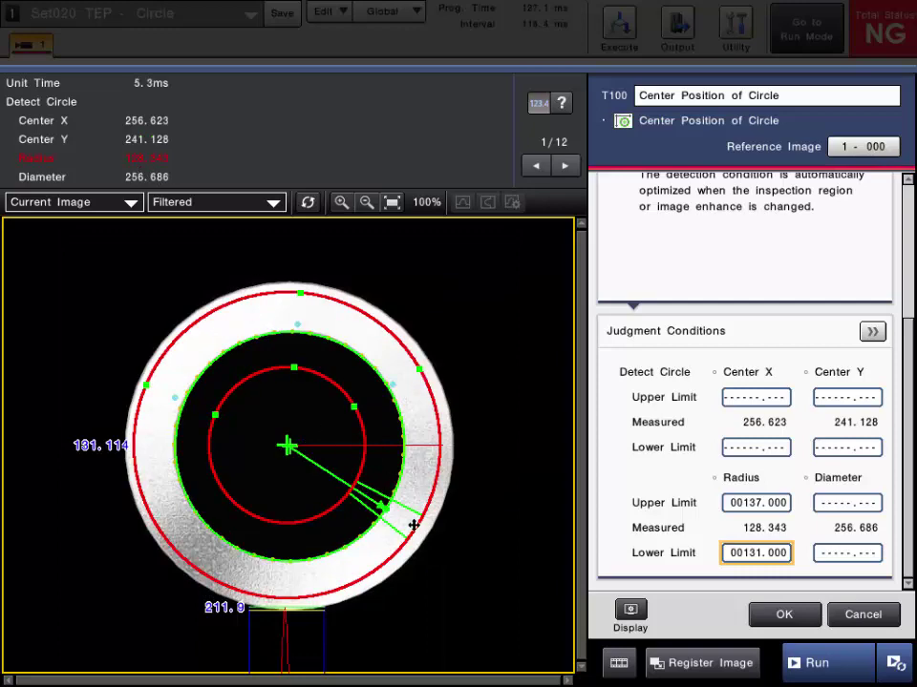
{"action": "left_click", "coordinate": [830, 669]}
{"action": "left_click", "coordinate": [829, 669]}
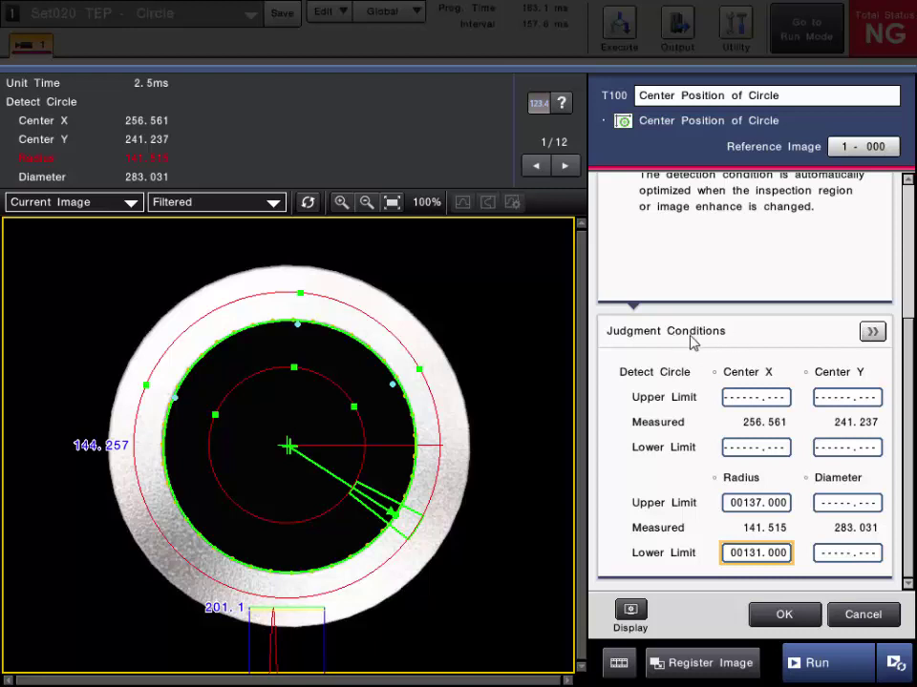
Step: Review the Circle tool's detailed judgment conditions, from Detection Segments and Radius (Max.)/(Min.) to Circle Center, Circle Radius and Circle Diameter
{"action": "left_click", "coordinate": [872, 331]}
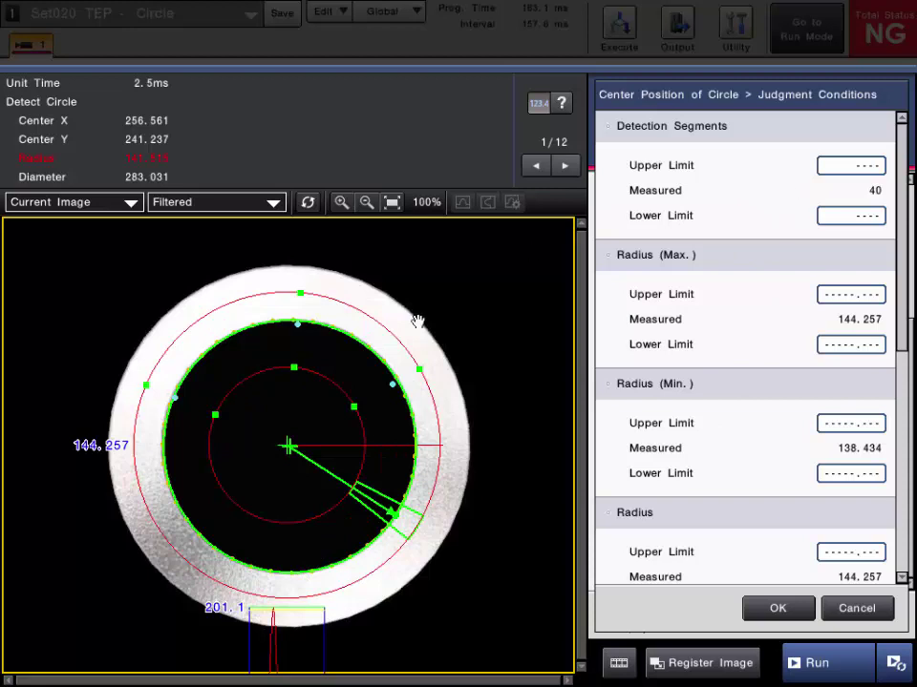
{"action": "left_click_drag", "start_coordinate": [902, 257], "coordinate": [901, 470]}
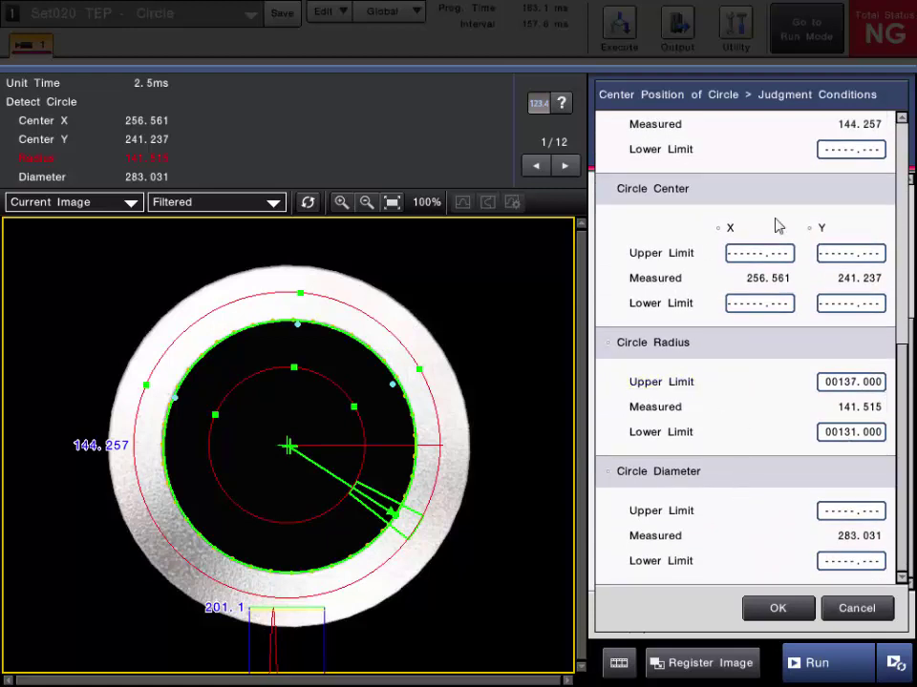
{"action": "left_click_drag", "start_coordinate": [906, 431], "coordinate": [618, 293]}
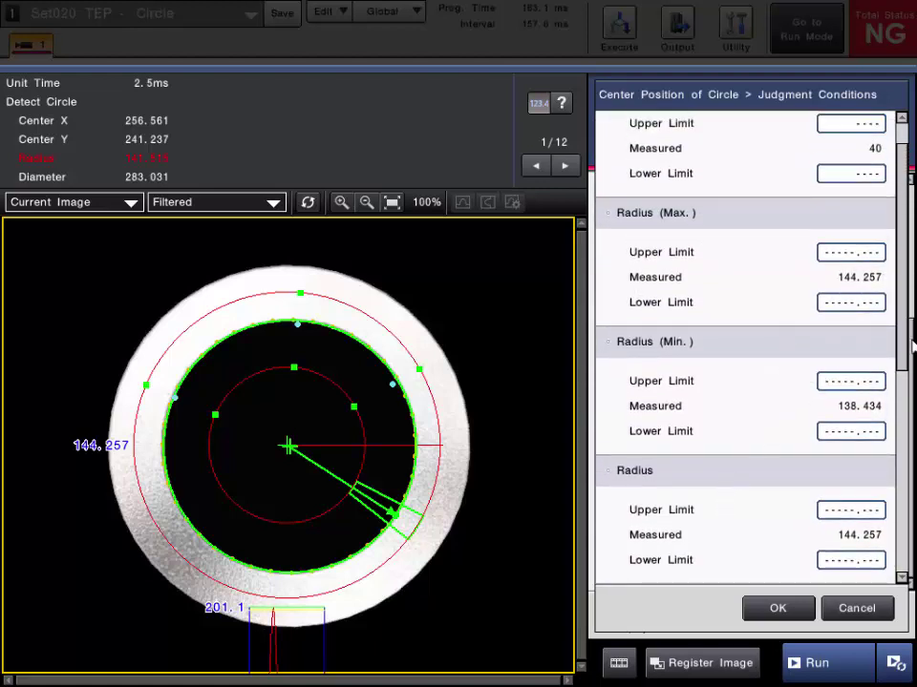
{"action": "left_click_drag", "start_coordinate": [900, 232], "coordinate": [903, 199]}
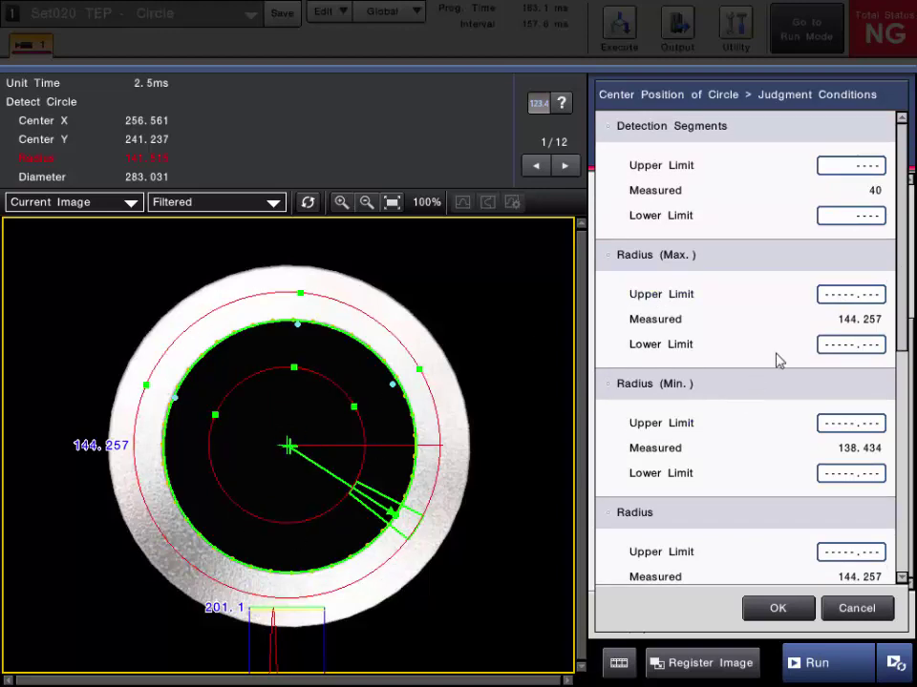
{"action": "left_click", "coordinate": [831, 611]}
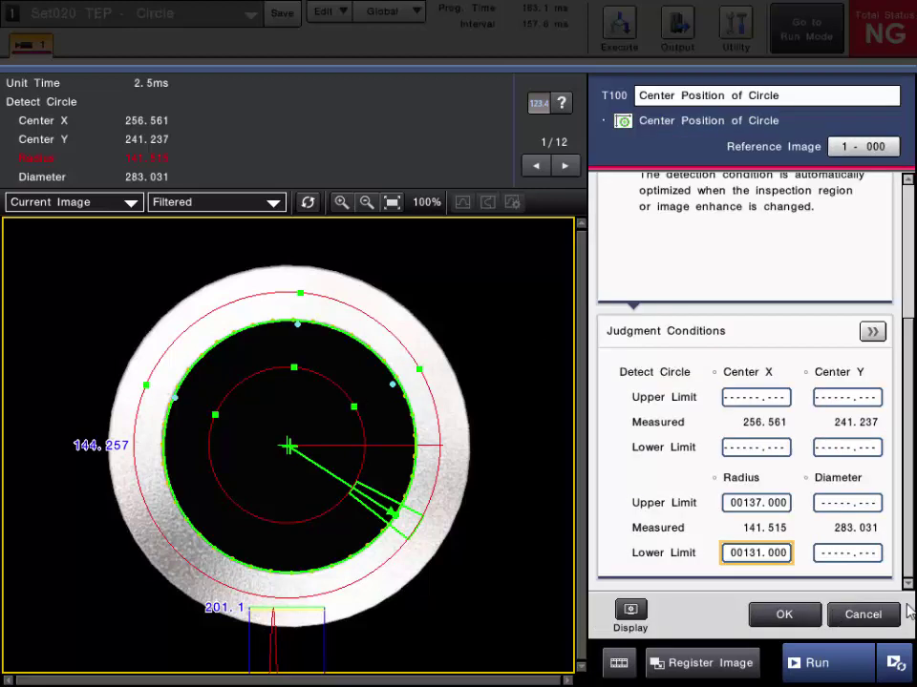
Step: Accept the Circle tool's settings and run the inspection on further washer images to compare the radius results
{"action": "left_click", "coordinate": [811, 615]}
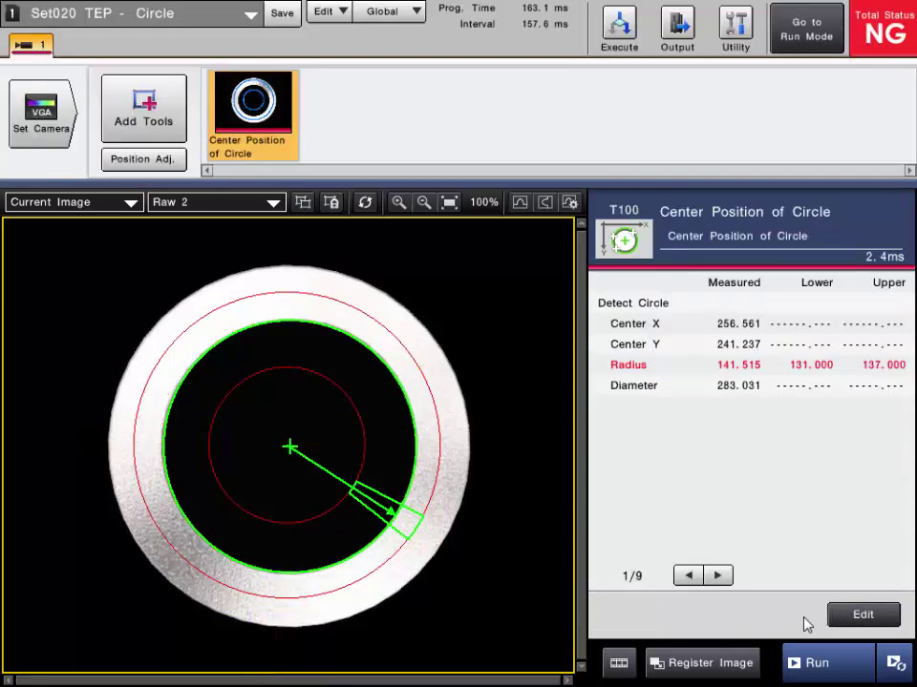
{"action": "left_click", "coordinate": [848, 662]}
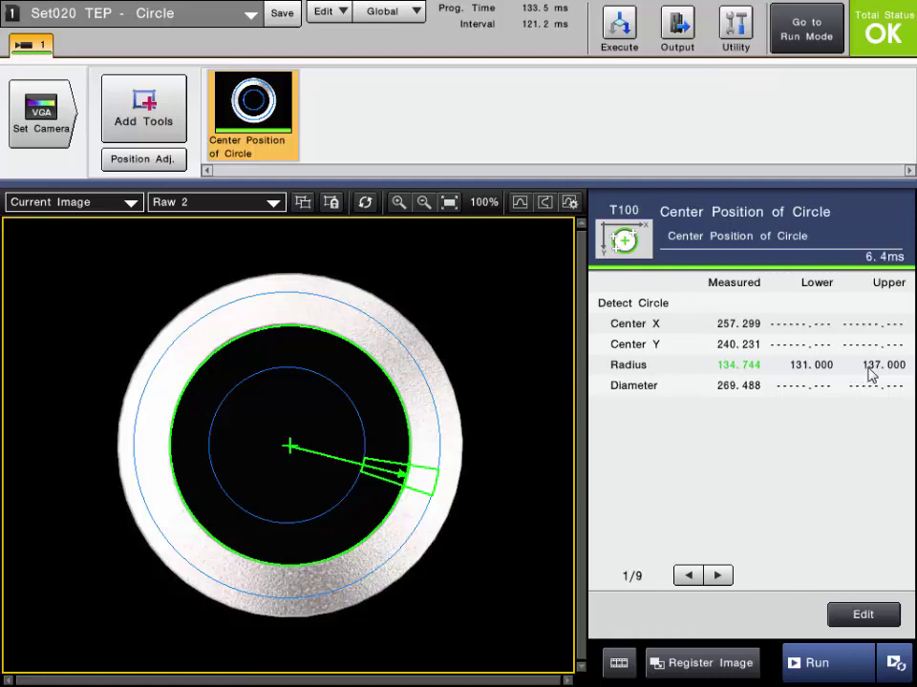
{"action": "left_click", "coordinate": [827, 678]}
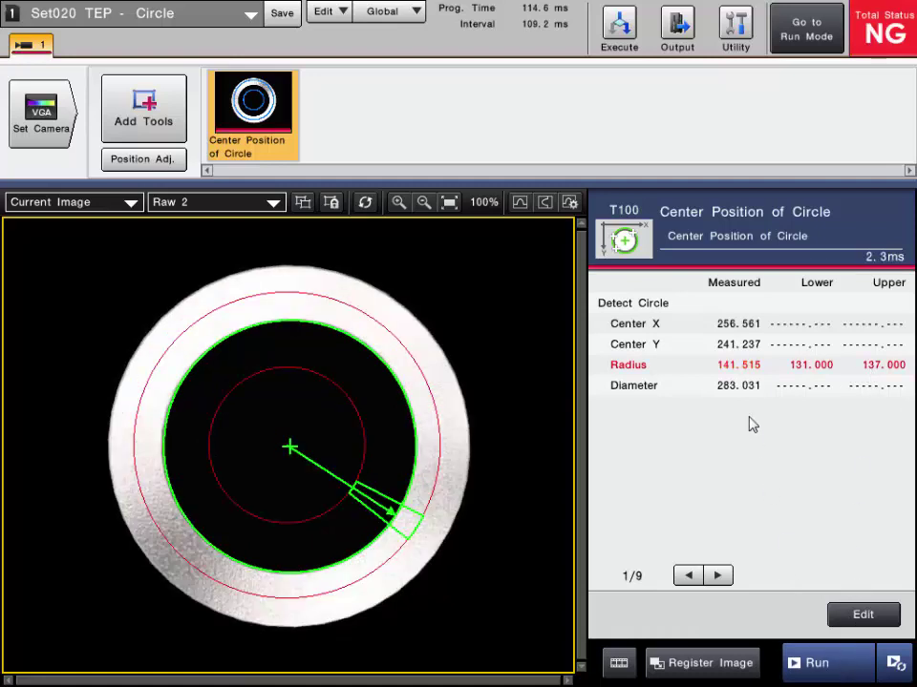
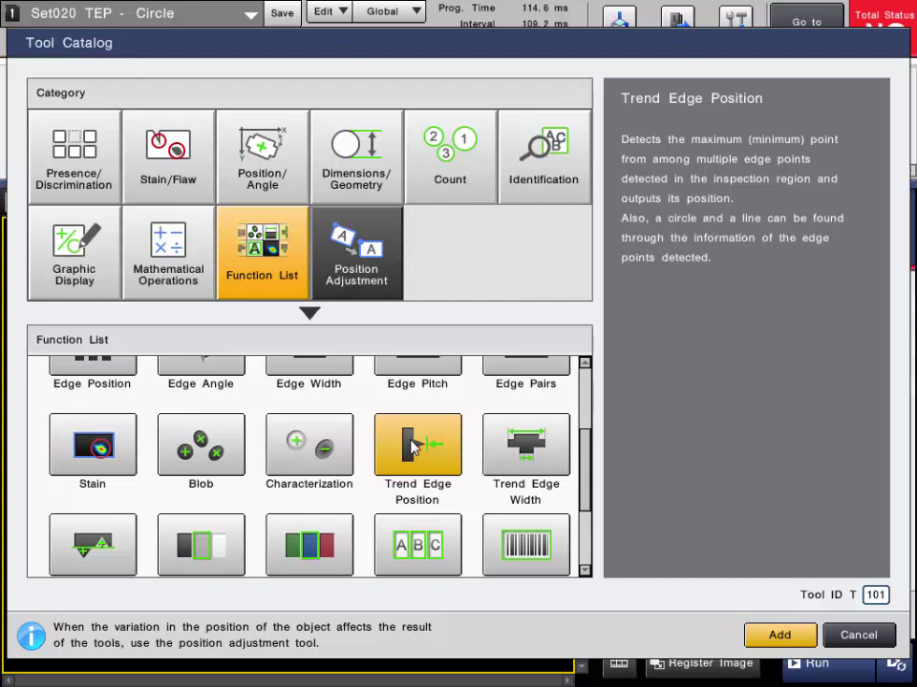
Step: Add a Trend Edge Position tool from the Function List category as tool T101
{"action": "left_click", "coordinate": [260, 175]}
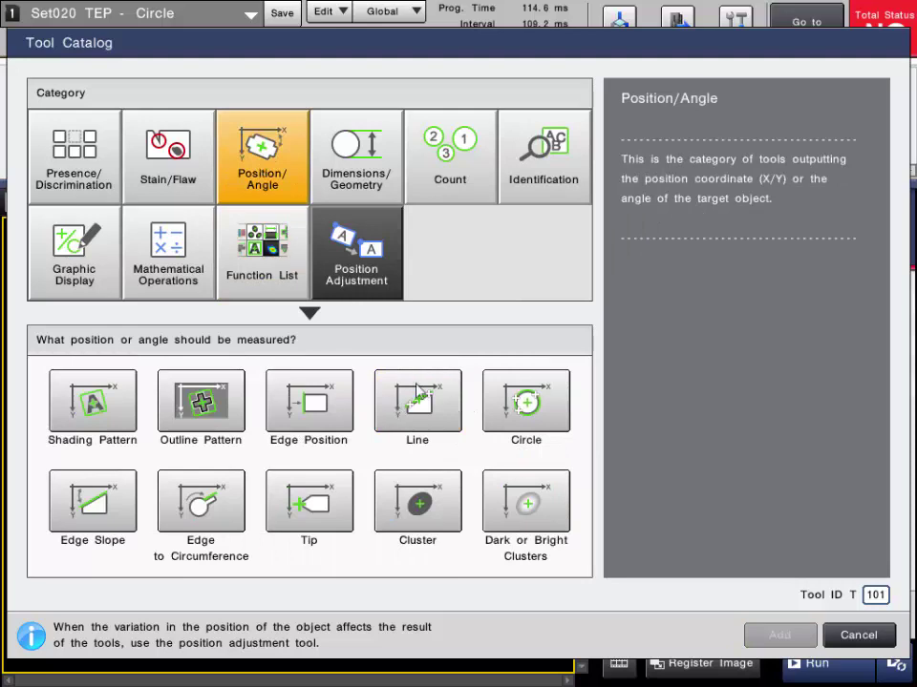
{"action": "left_click", "coordinate": [351, 266]}
{"action": "left_click", "coordinate": [287, 253]}
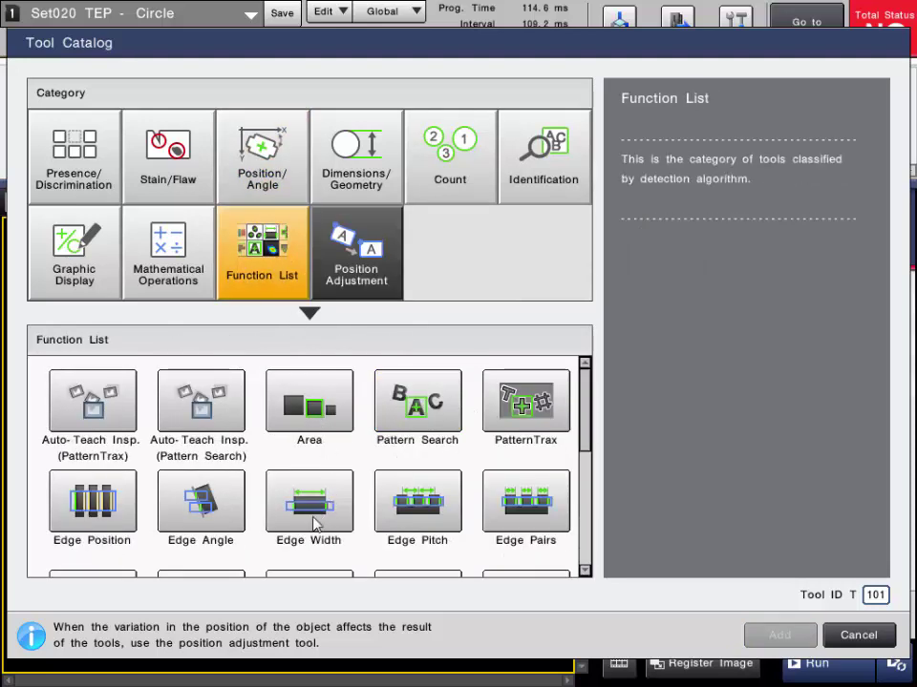
{"action": "scroll", "coordinate": [587, 465], "scroll_direction": "down", "scroll_amount": 1}
{"action": "scroll", "coordinate": [586, 465], "scroll_direction": "down", "scroll_amount": 1}
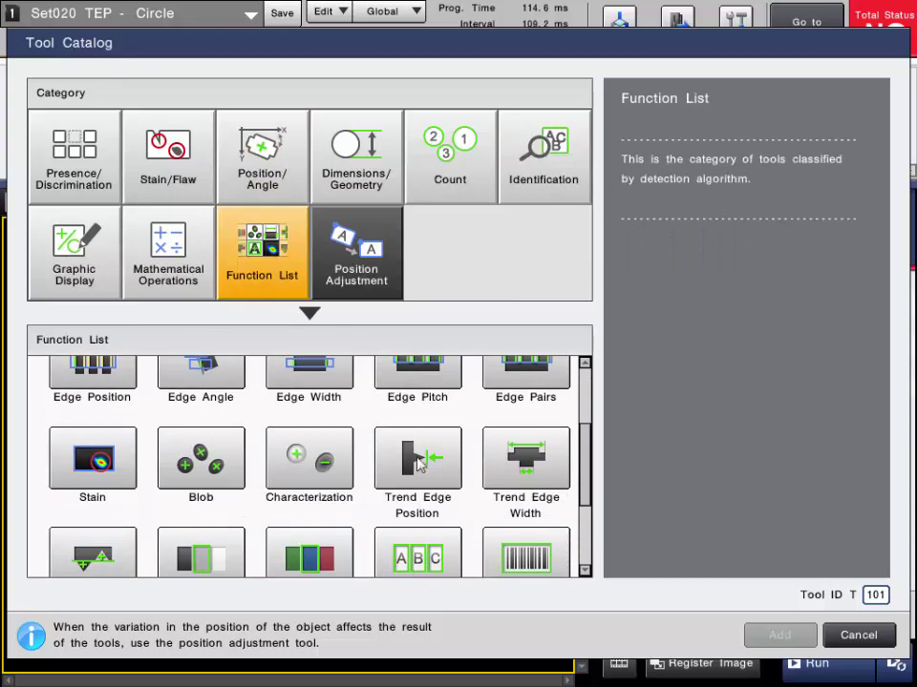
{"action": "left_click", "coordinate": [417, 459]}
{"action": "left_click", "coordinate": [769, 642]}
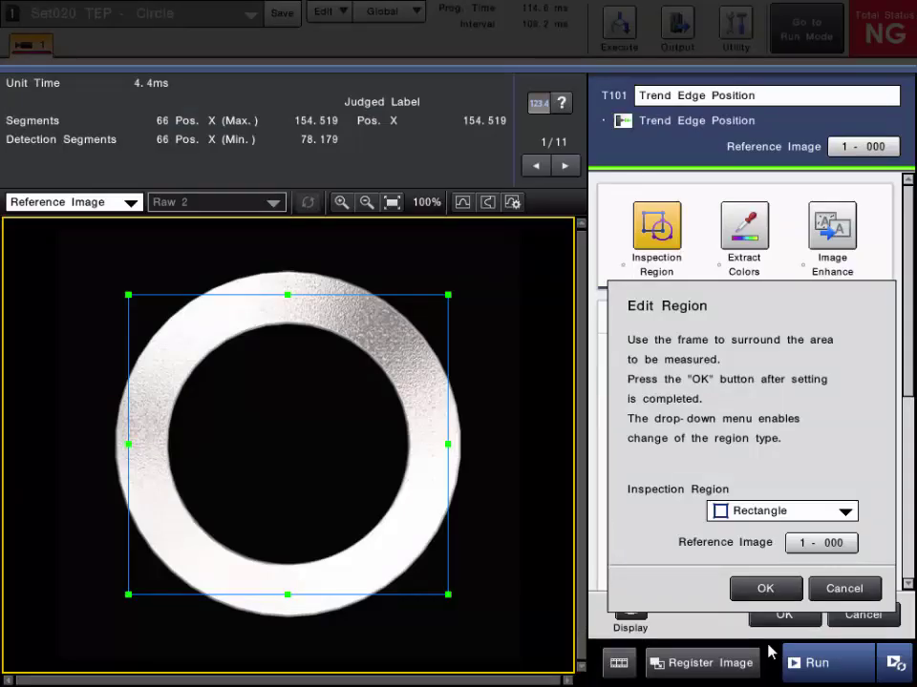
Step: Draw a Ring inspection region around the washer's inner edge, enlarge both its outer and inner circles, and accept the region
{"action": "left_click", "coordinate": [772, 513]}
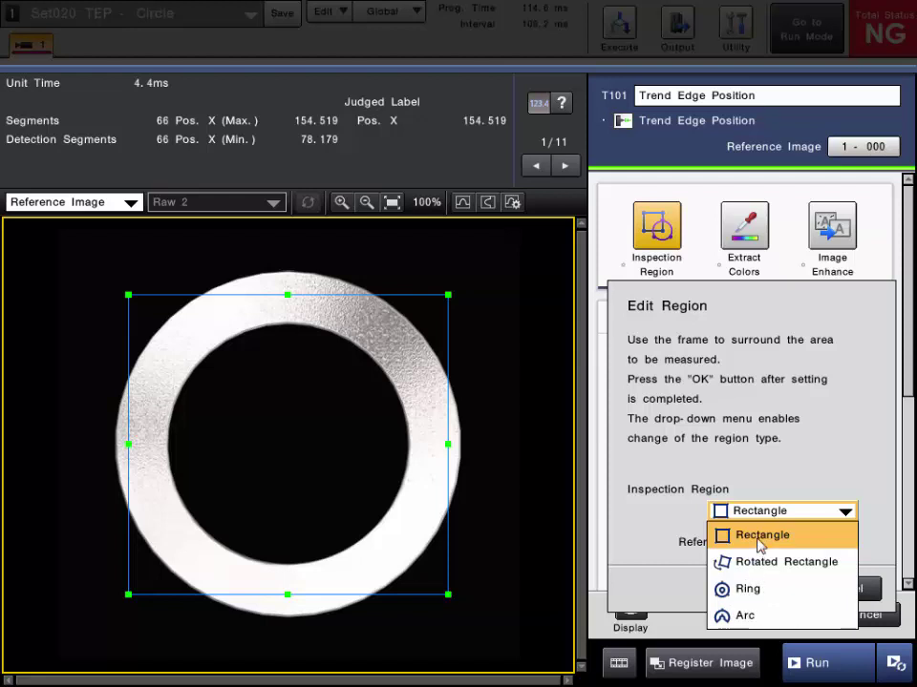
{"action": "left_click", "coordinate": [761, 590]}
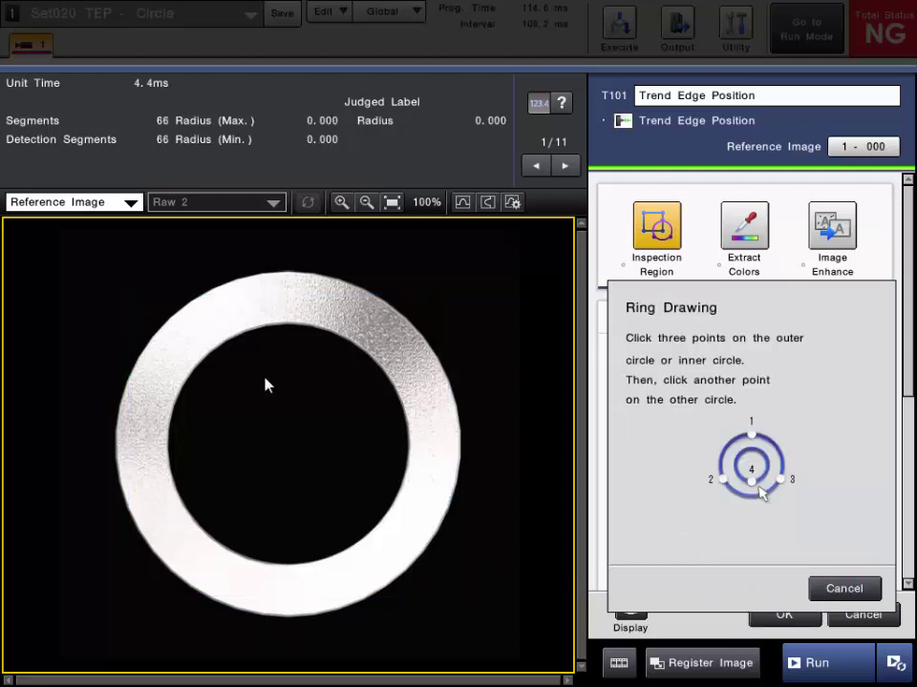
{"action": "left_click", "coordinate": [352, 335]}
{"action": "left_click", "coordinate": [402, 472]}
{"action": "left_click", "coordinate": [370, 445]}
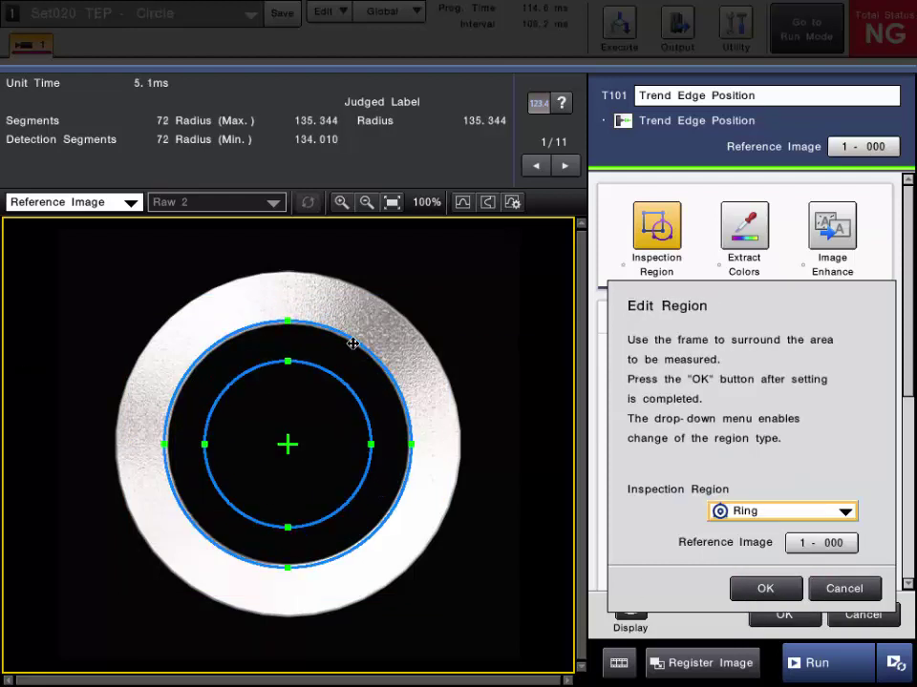
{"action": "left_click_drag", "start_coordinate": [299, 324], "coordinate": [288, 302]}
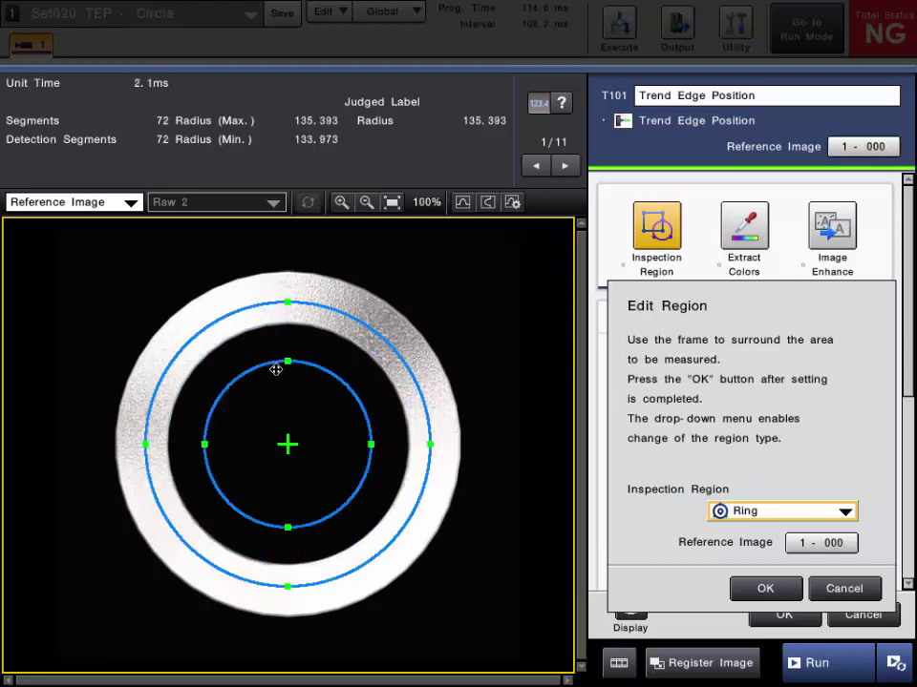
{"action": "left_click_drag", "start_coordinate": [286, 359], "coordinate": [287, 352]}
{"action": "left_click", "coordinate": [765, 590]}
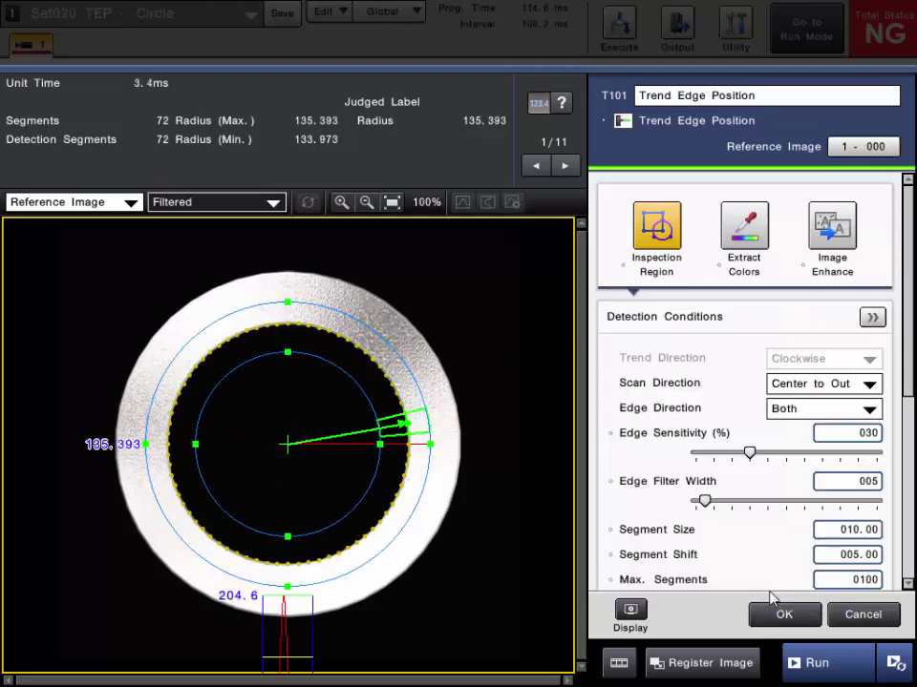
Step: Try the Circle option for Best Fit Circle/Line in the detection conditions, and set it back to OFF
{"action": "scroll", "coordinate": [902, 361], "scroll_direction": "down", "scroll_amount": 3}
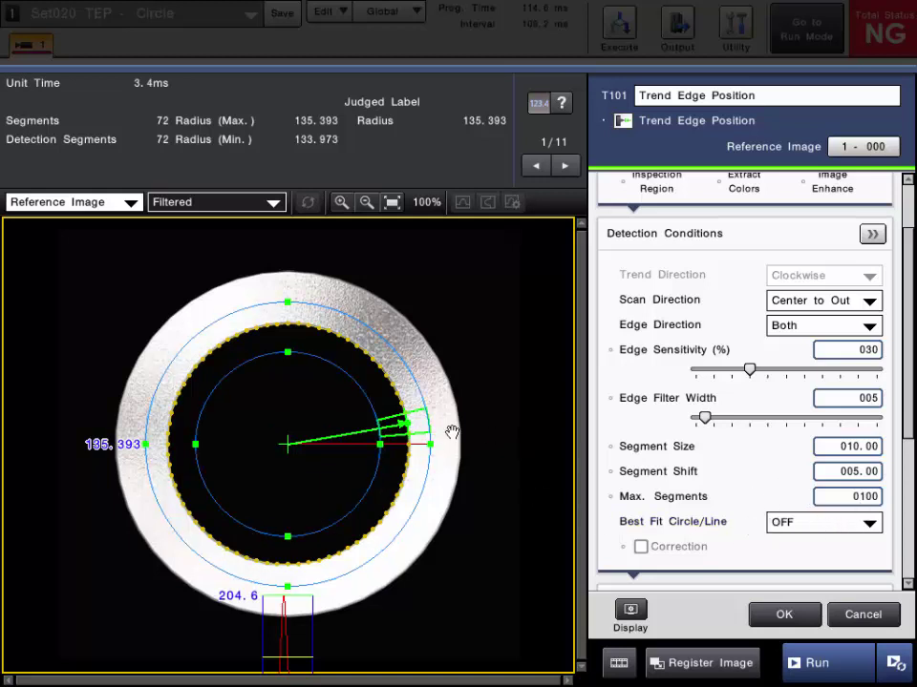
{"action": "left_click", "coordinate": [817, 526]}
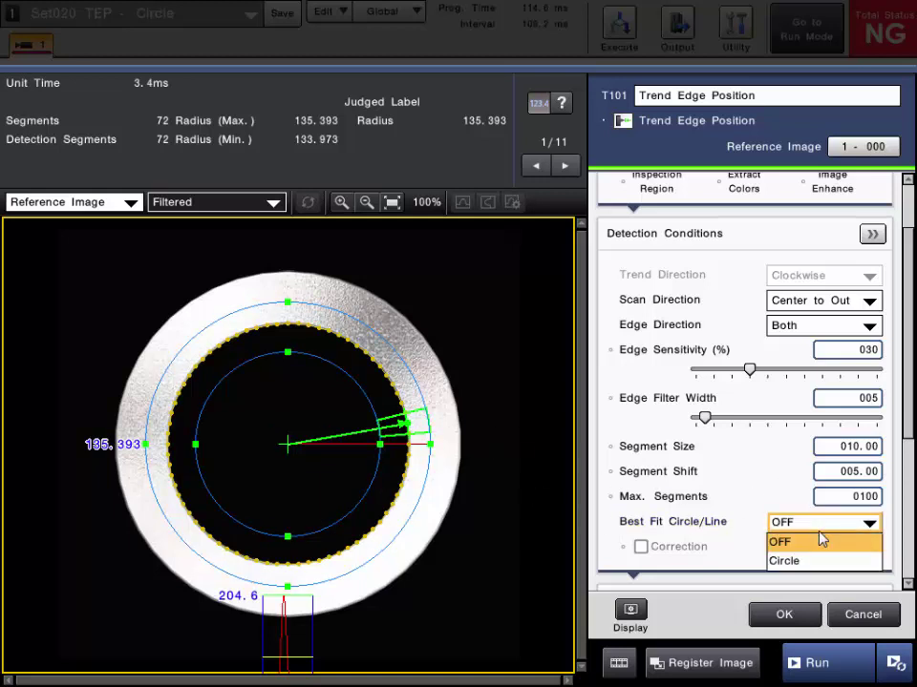
{"action": "left_click", "coordinate": [811, 561]}
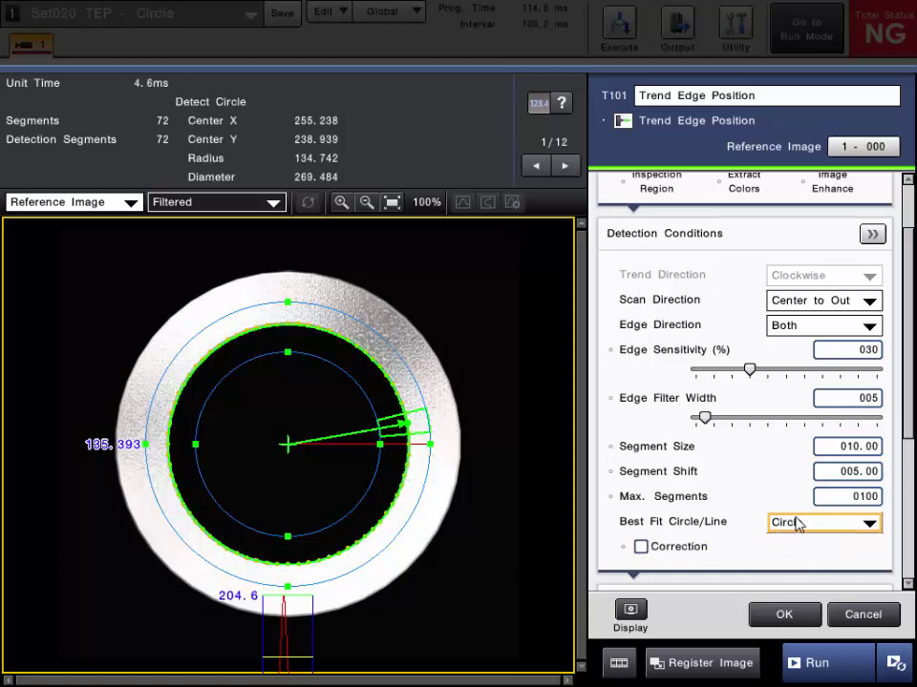
{"action": "left_click", "coordinate": [826, 524]}
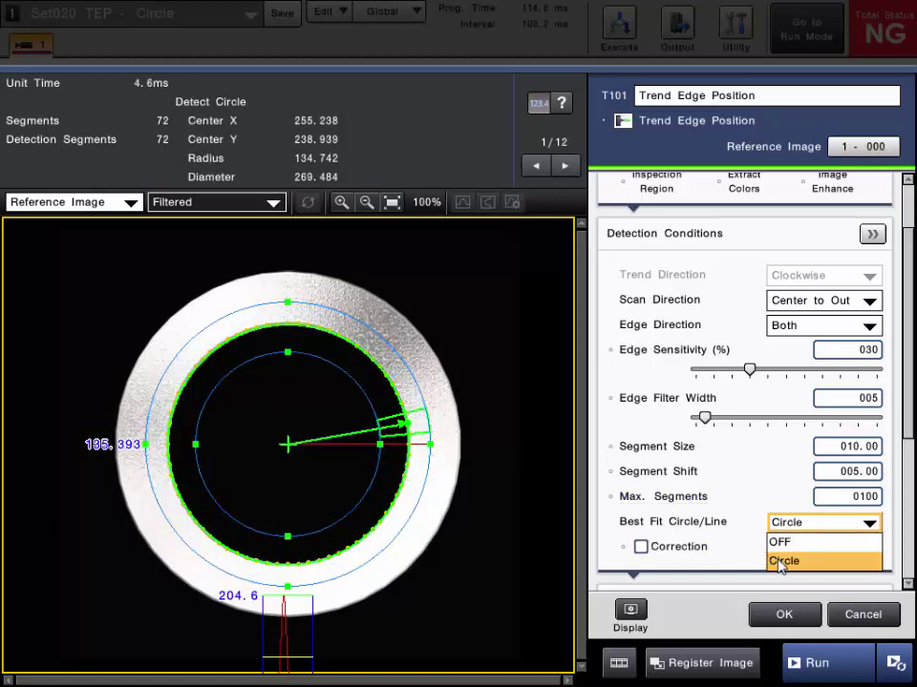
{"action": "left_click", "coordinate": [802, 541]}
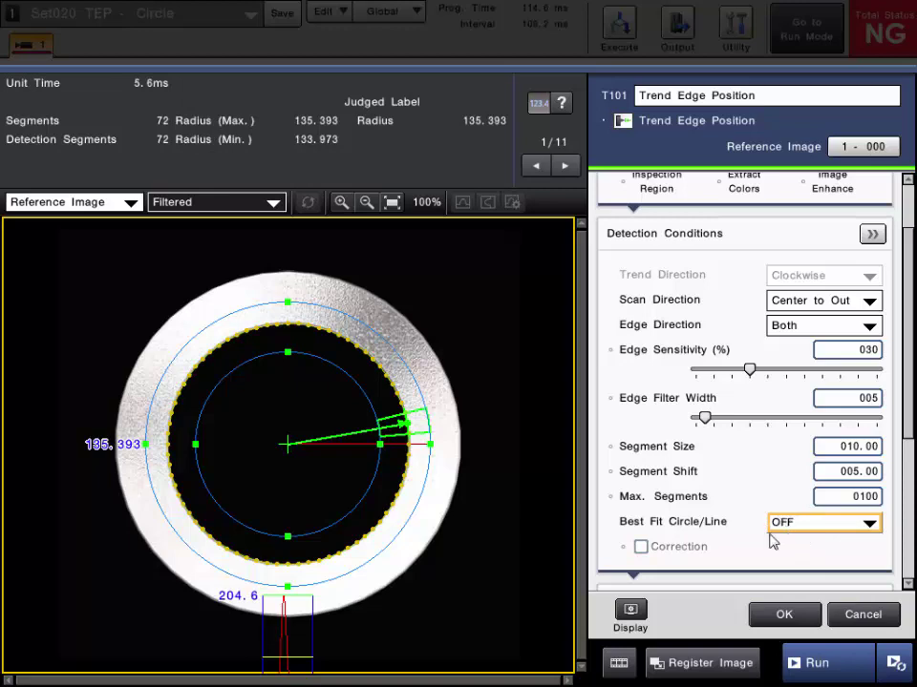
Step: Review the Radius (Max.) and Radius (Min.) judgment conditions and accept the Trend Edge Position tool without limits
{"action": "scroll", "coordinate": [910, 441], "scroll_direction": "down", "scroll_amount": 3}
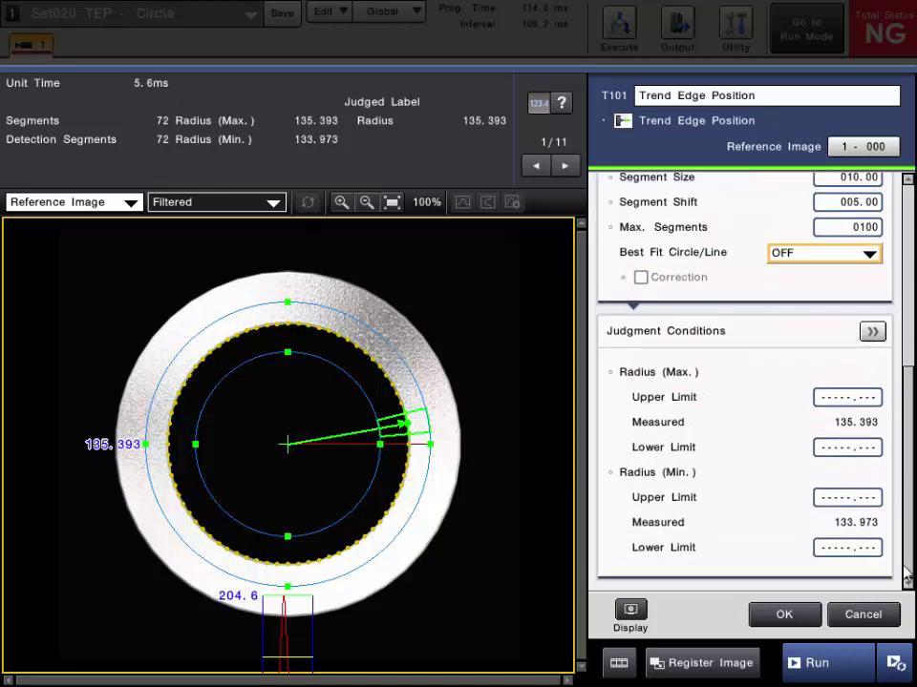
{"action": "scroll", "coordinate": [907, 353], "scroll_direction": "up", "scroll_amount": 5}
{"action": "scroll", "coordinate": [907, 354], "scroll_direction": "down", "scroll_amount": 5}
{"action": "left_click", "coordinate": [785, 616]}
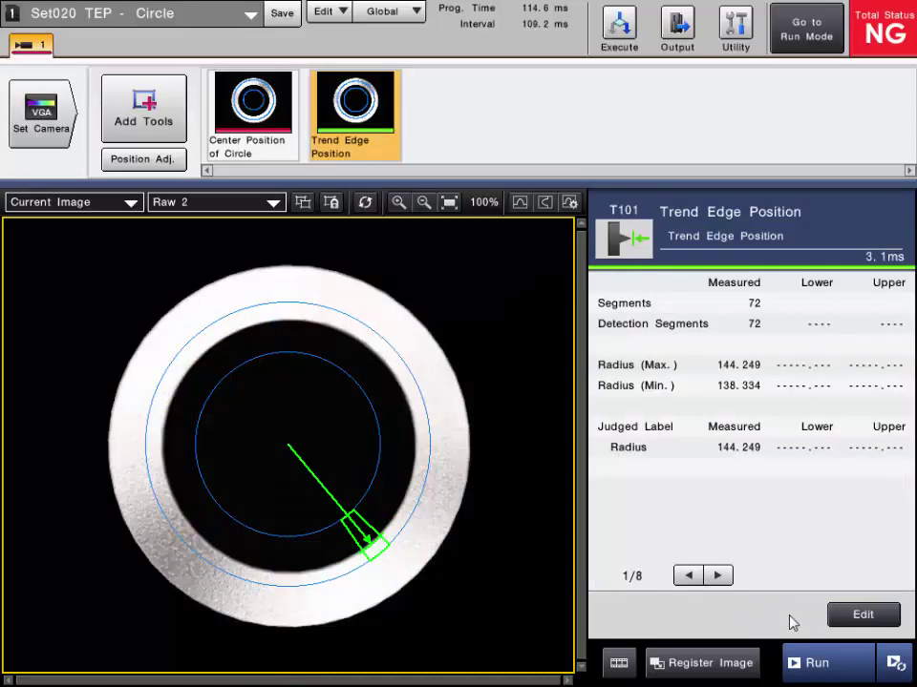